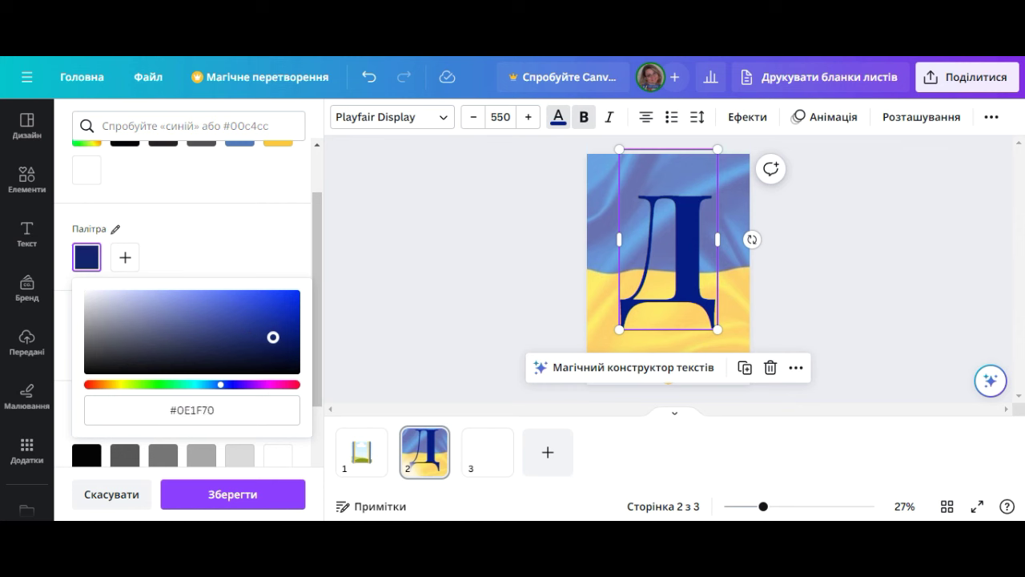
- Save the chosen dark blue colour in the brand palette
click(272, 488)
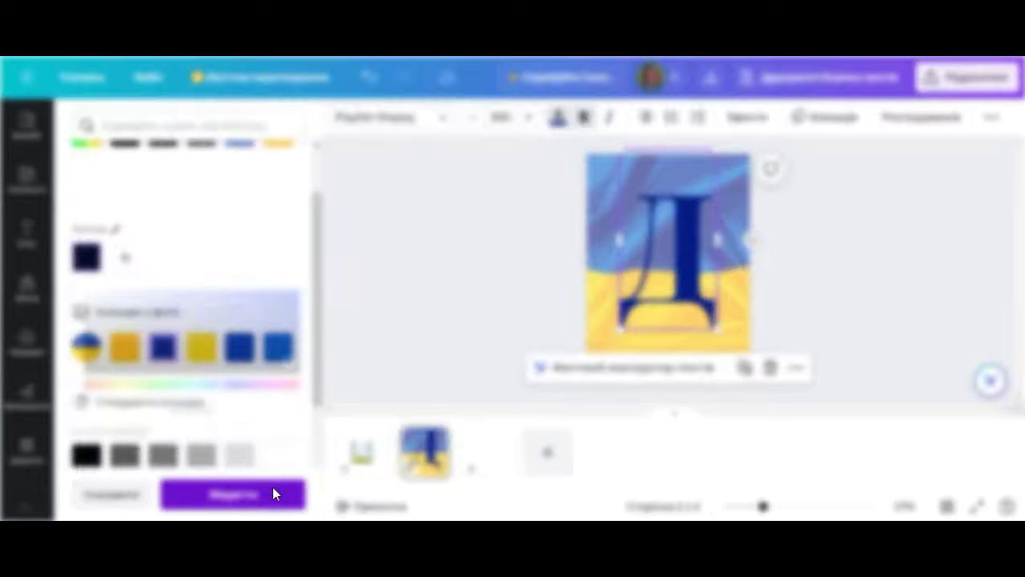
click(637, 358)
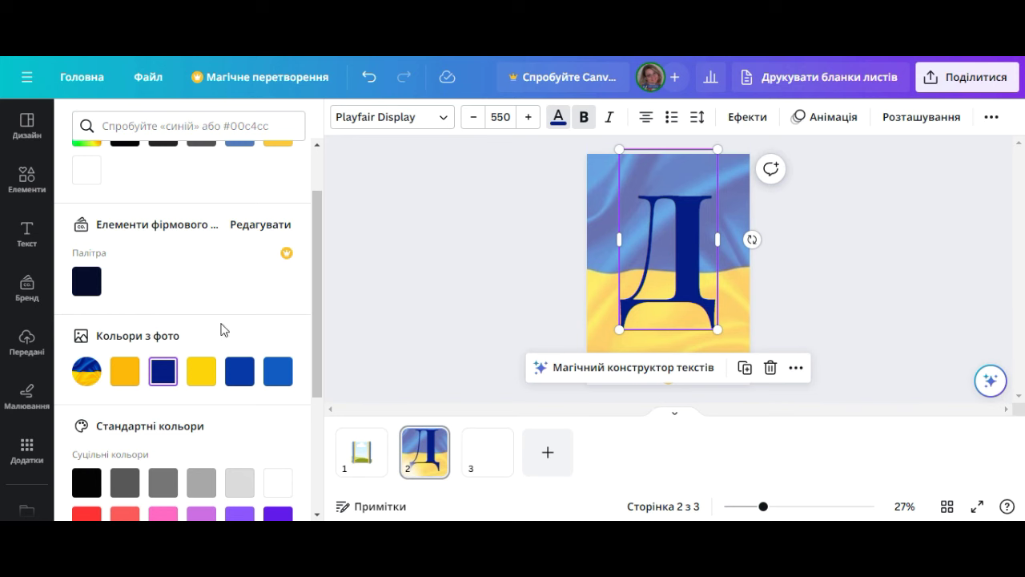
scroll(247, 291, down, 2)
scroll(263, 317, up, 1)
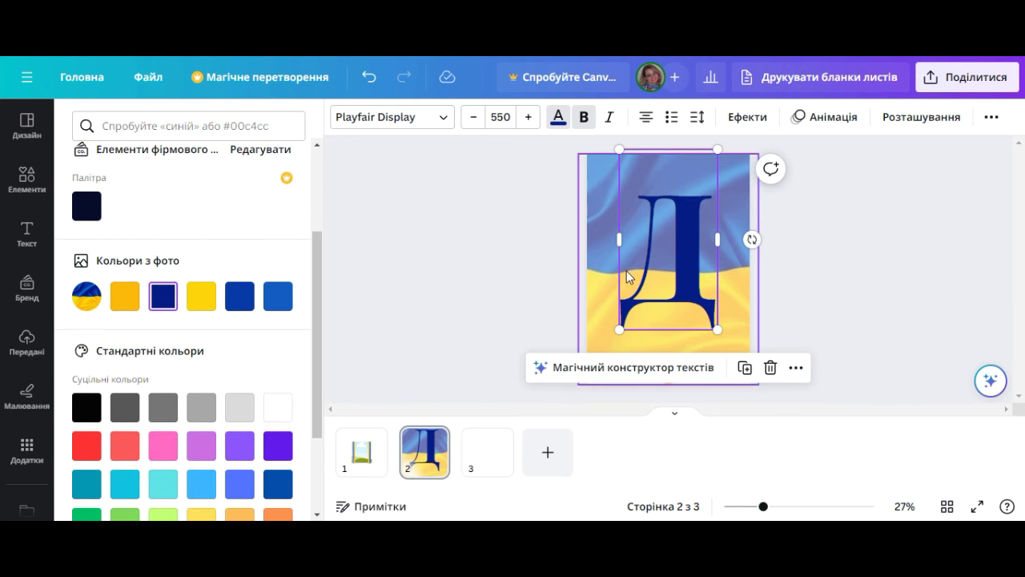
- Reposition the letter Д slightly lower on the blue-and-yellow pennant on page 2
drag(690, 273, 689, 268)
scroll(237, 251, up, 1)
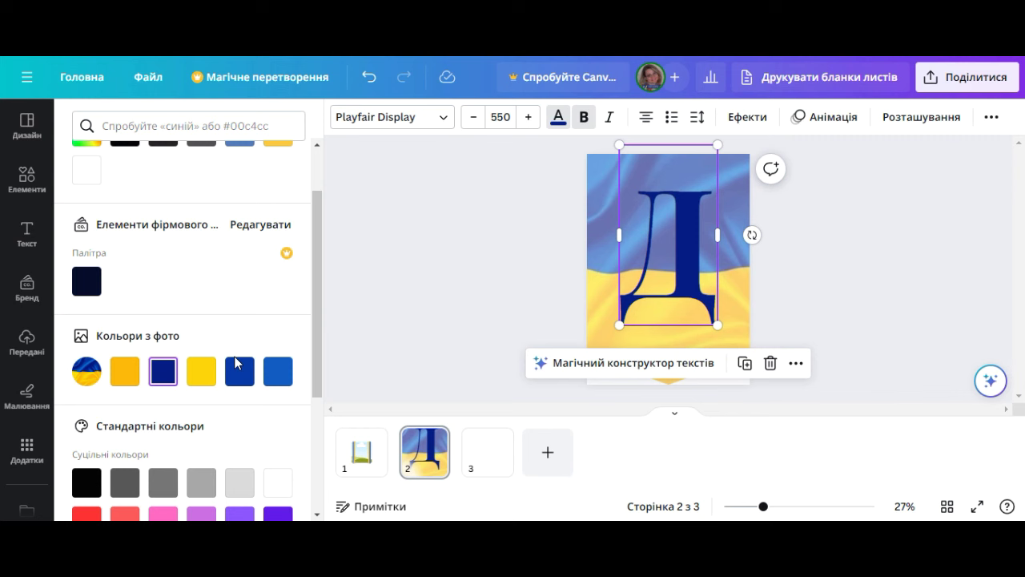
drag(697, 280, 689, 289)
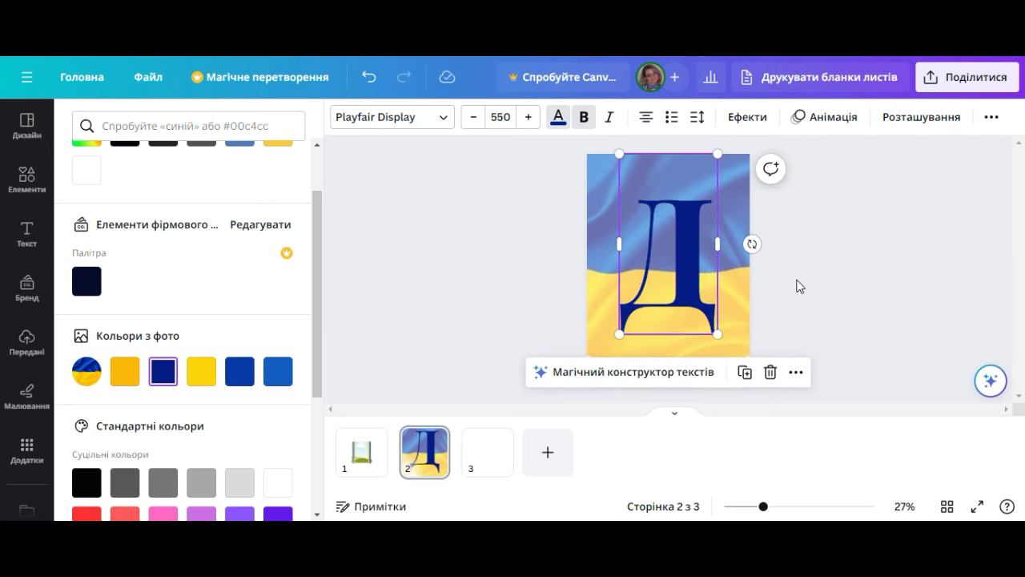
- Duplicate page 2 and replace the letter on the copied pennant with "е"
key(Page_Up)
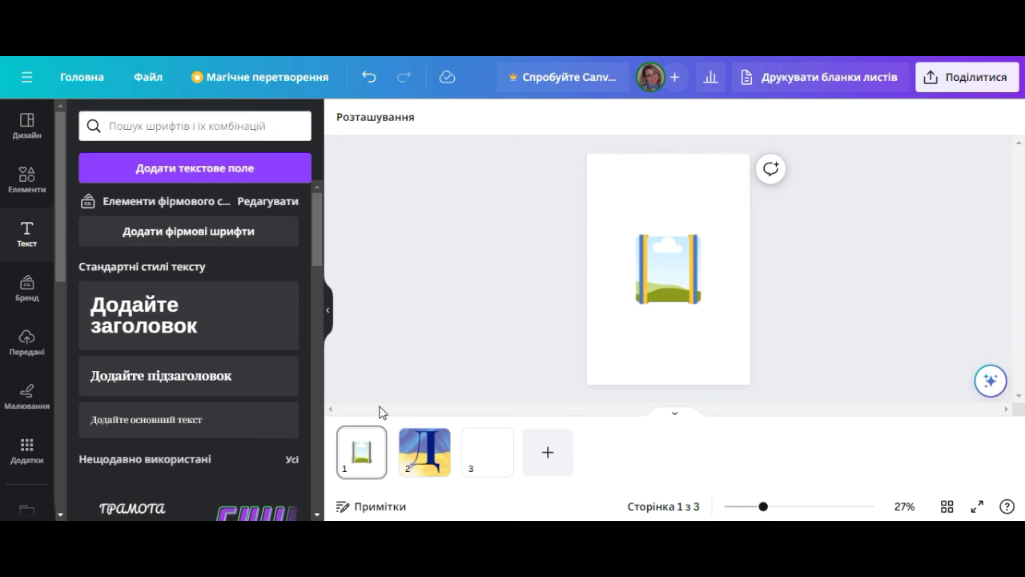
click(431, 459)
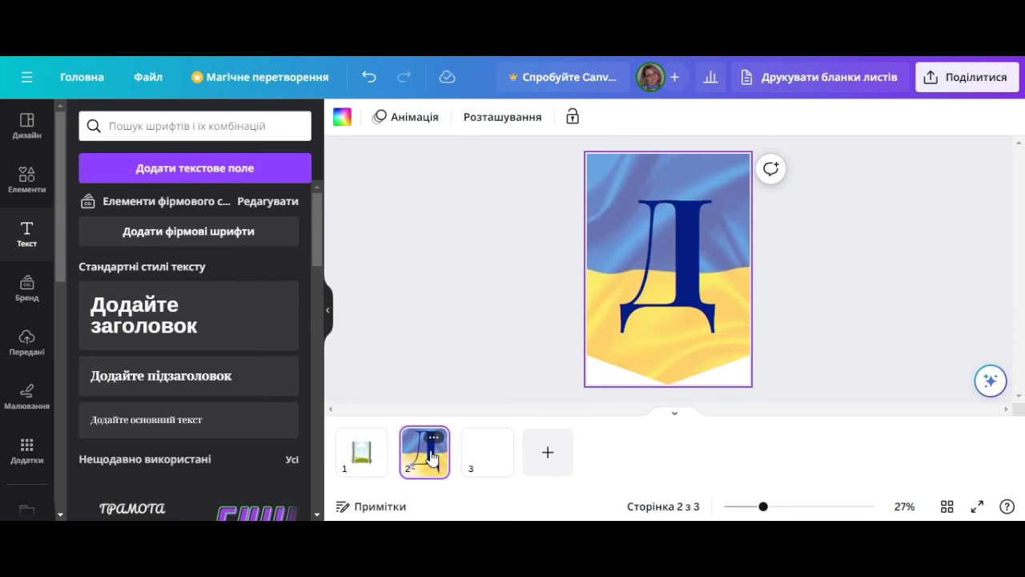
key(Page_Up)
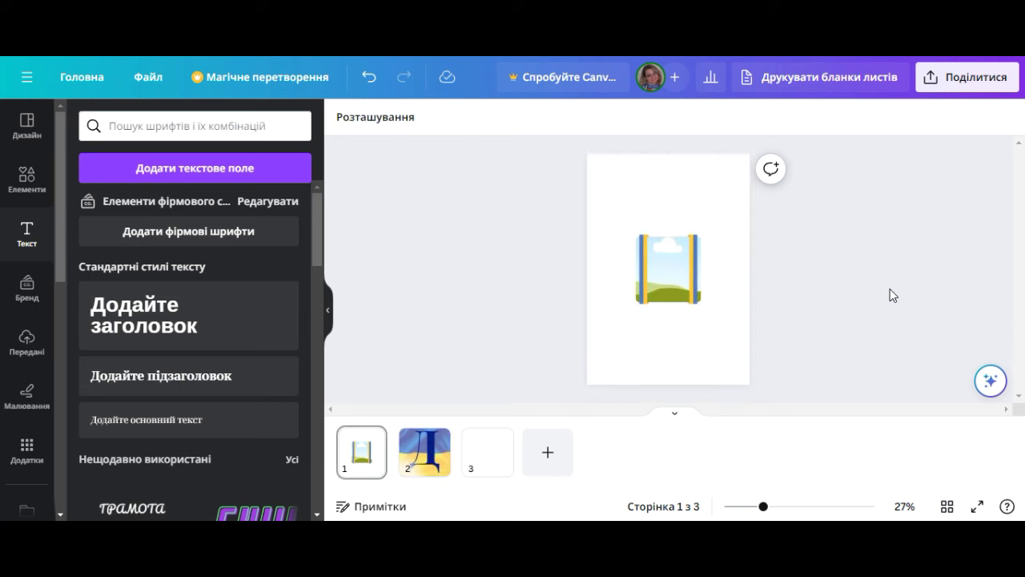
click(442, 463)
right_click(431, 460)
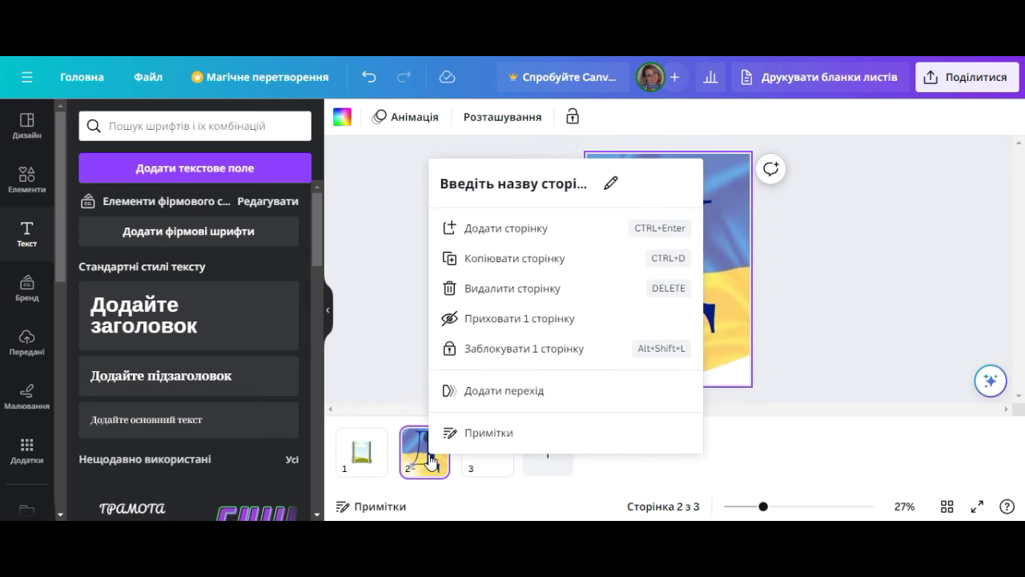
click(505, 258)
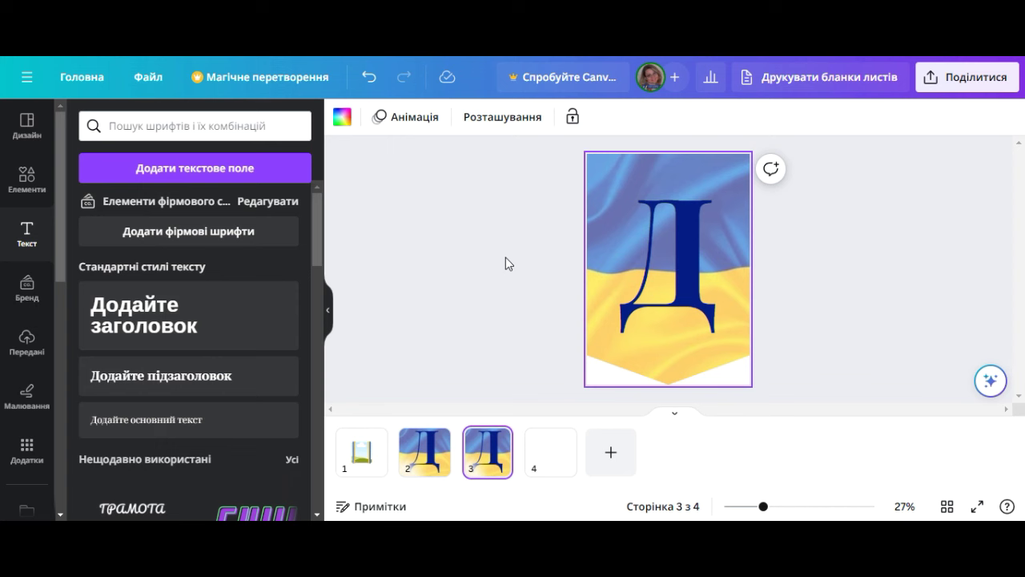
click(682, 292)
click(683, 291)
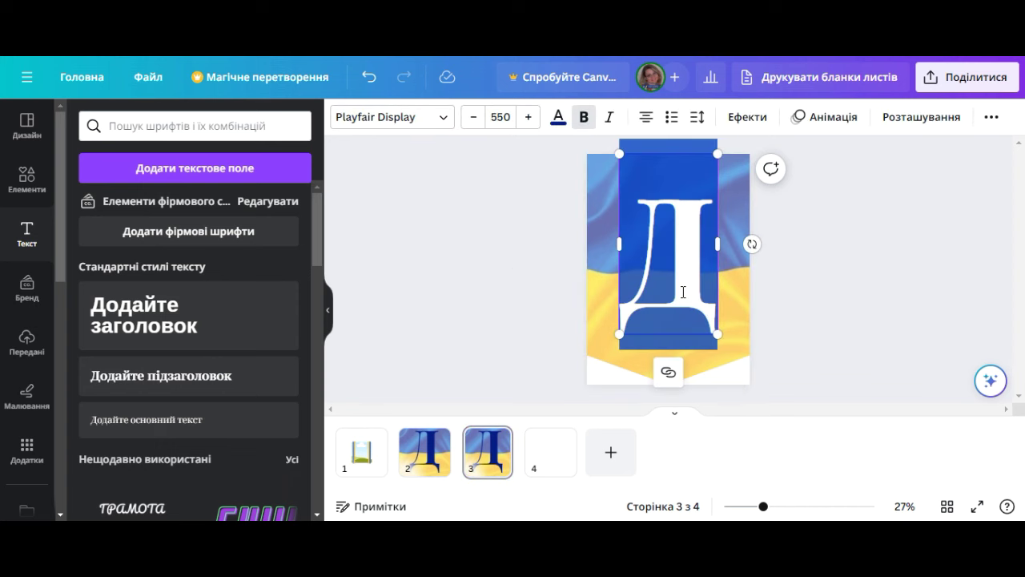
text(е)
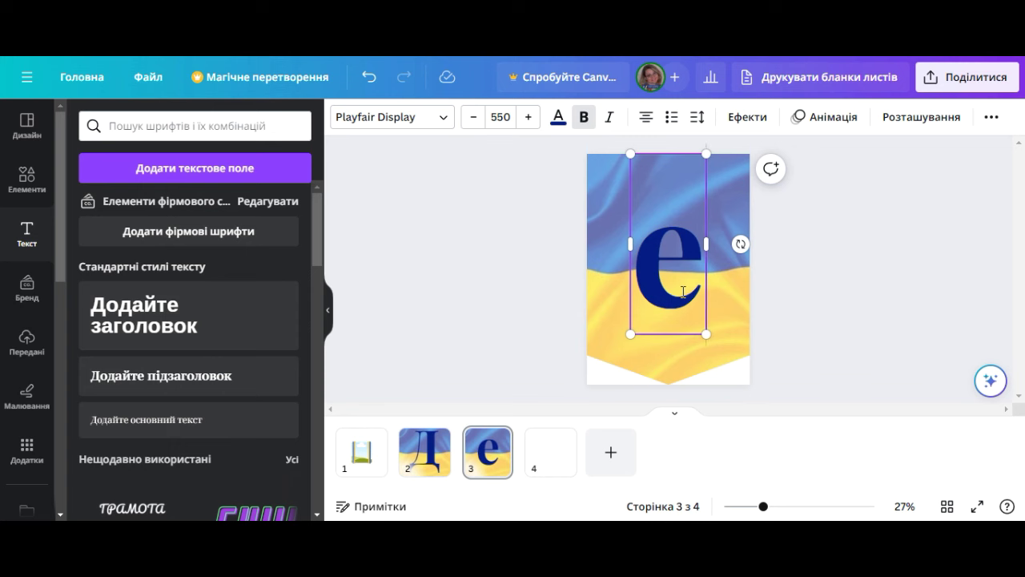
- Duplicate page 3 and replace the letter on the copied pennant with "н"
click(496, 437)
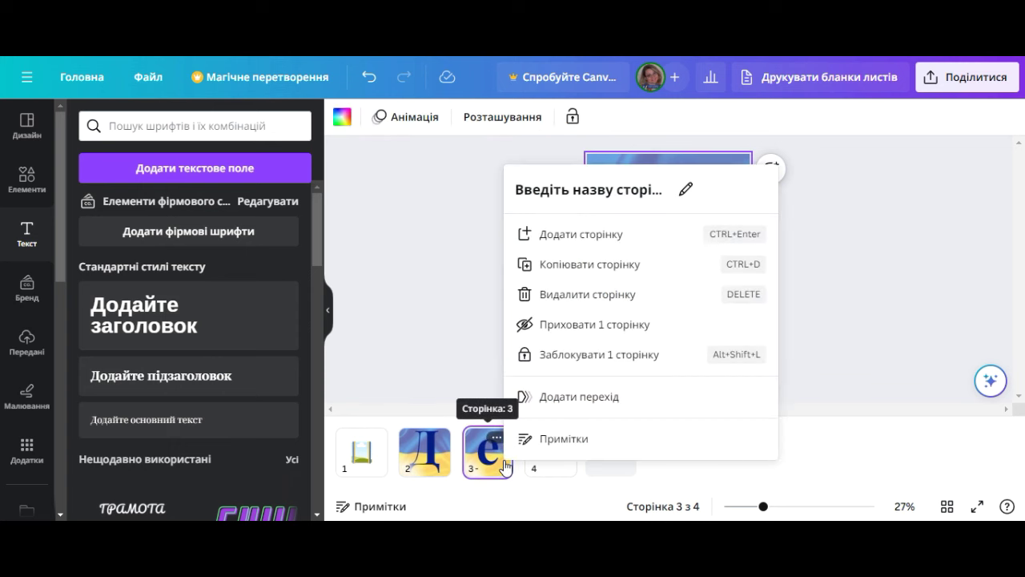
click(595, 264)
click(643, 314)
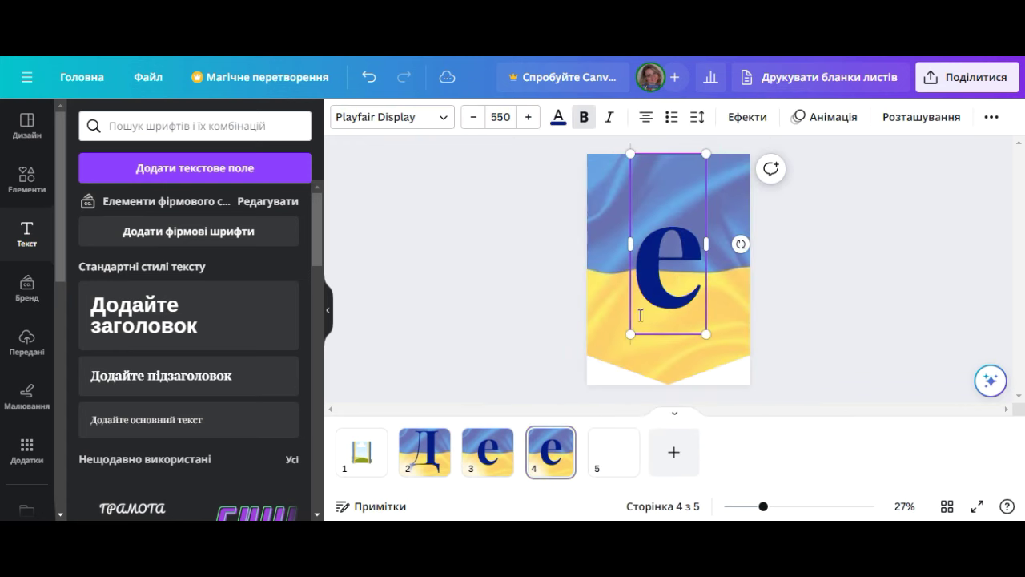
double_click(656, 301)
text(н)
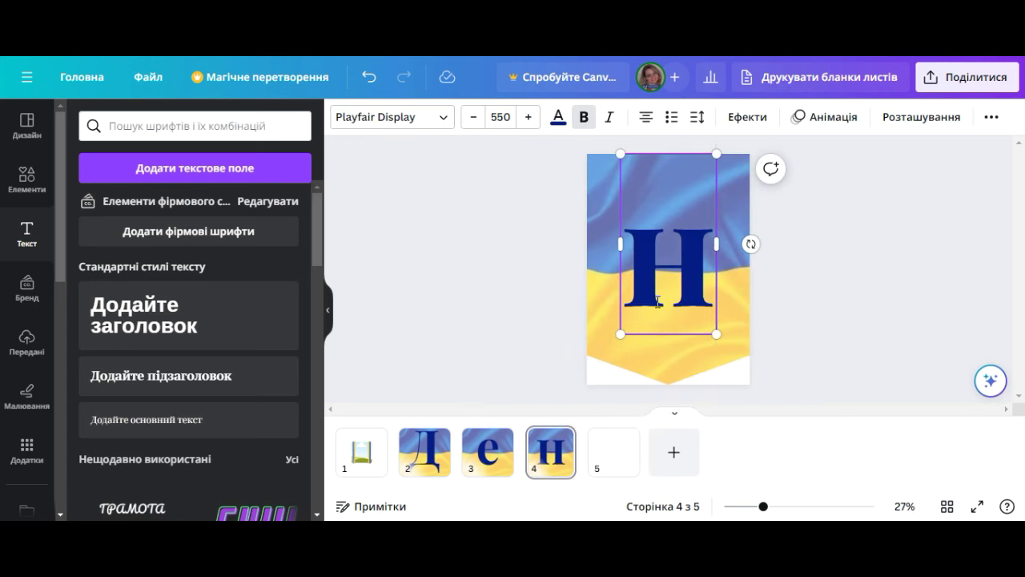
- Duplicate page 4 and replace the letter on the copied pennant with "ь"
click(561, 437)
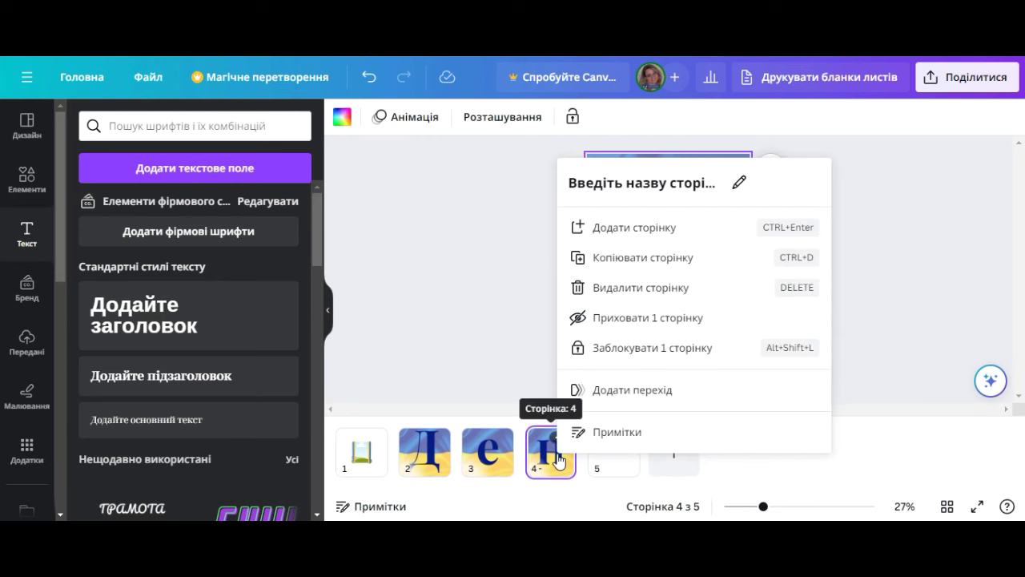
click(664, 257)
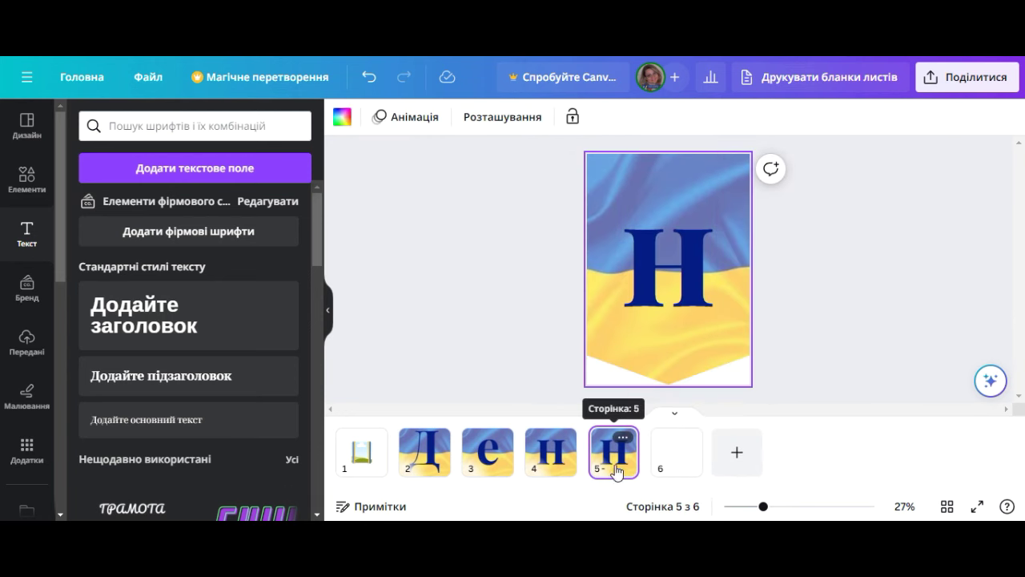
click(669, 306)
double_click(670, 285)
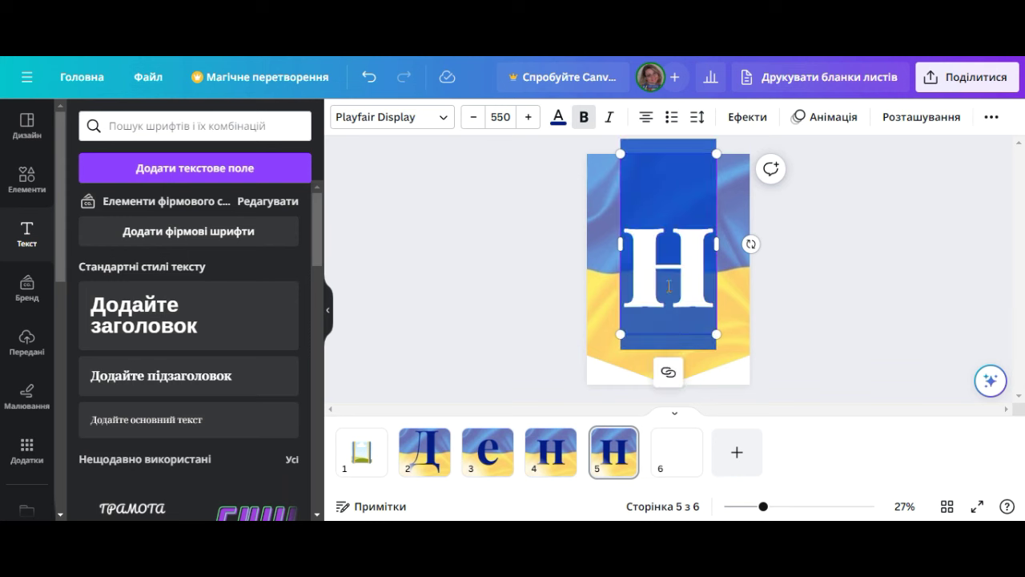
text(Ь)
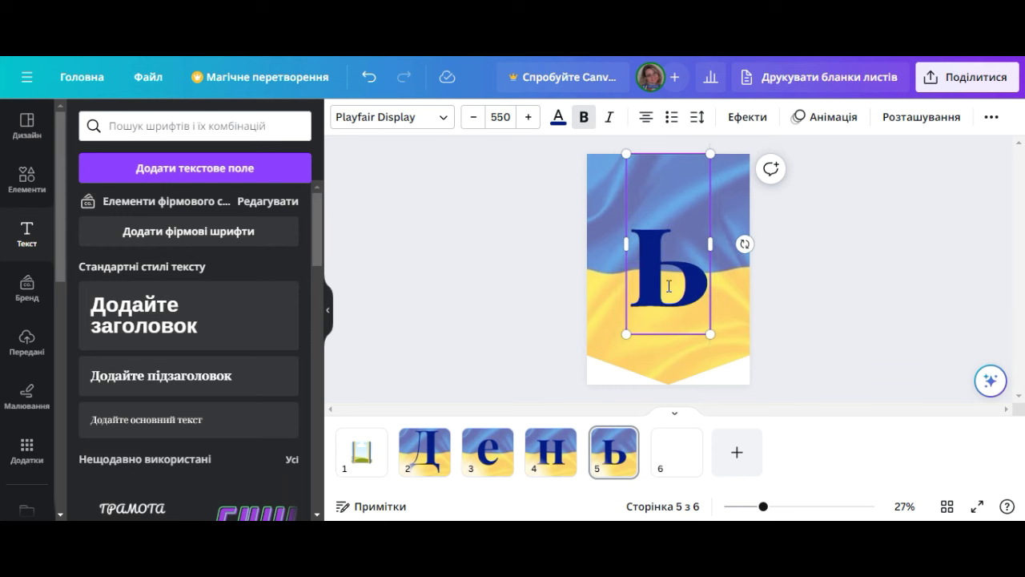
- Duplicate page 5 and replace the letter on the copied pennant with a capital "Г"
click(630, 468)
right_click(625, 469)
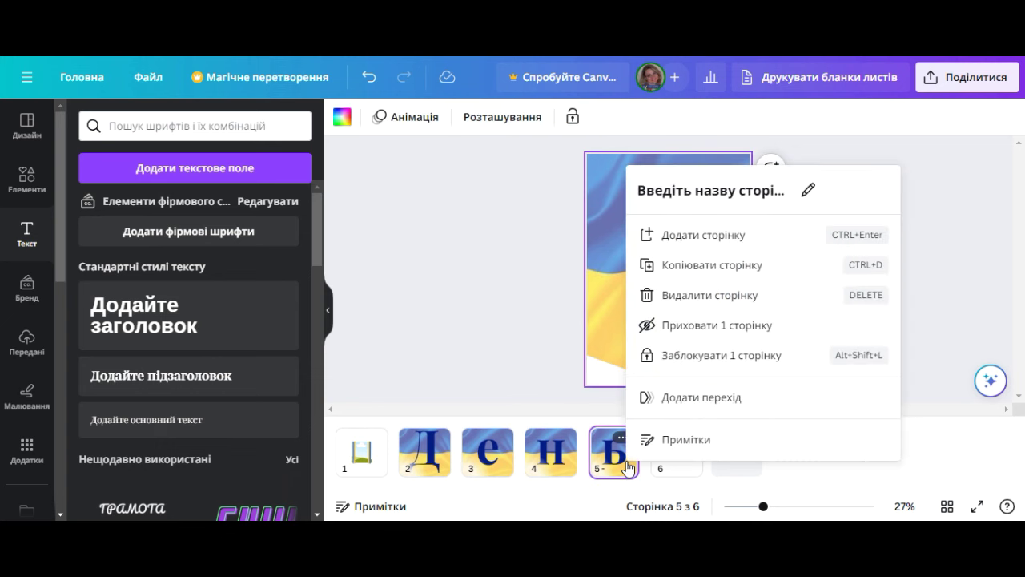
click(703, 265)
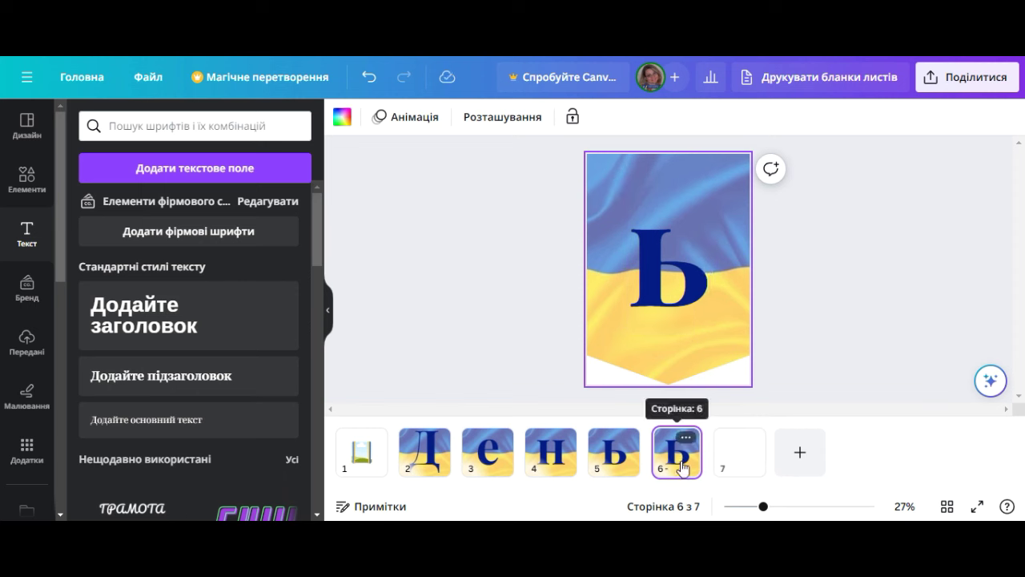
click(674, 304)
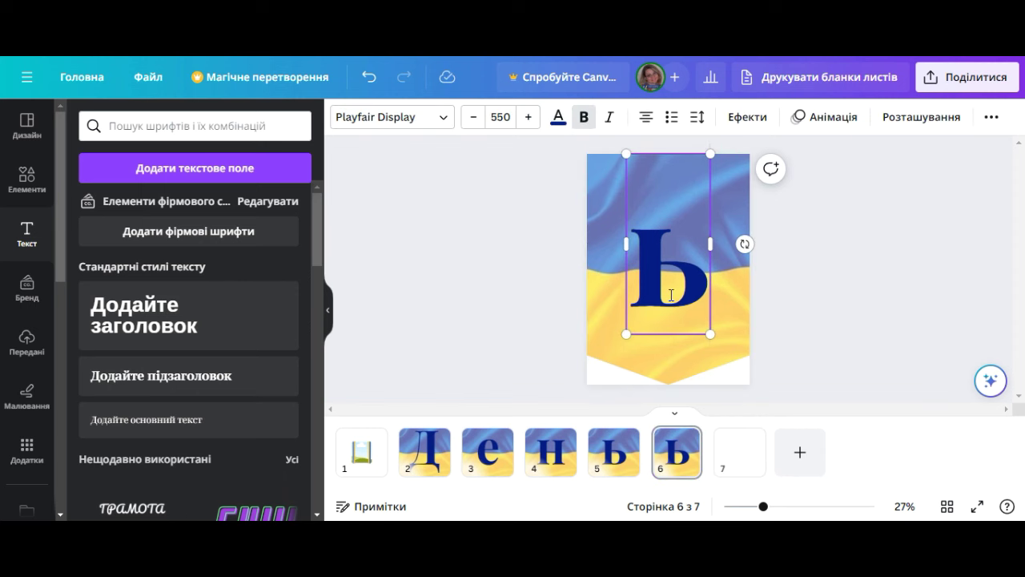
click(671, 294)
text(Г)
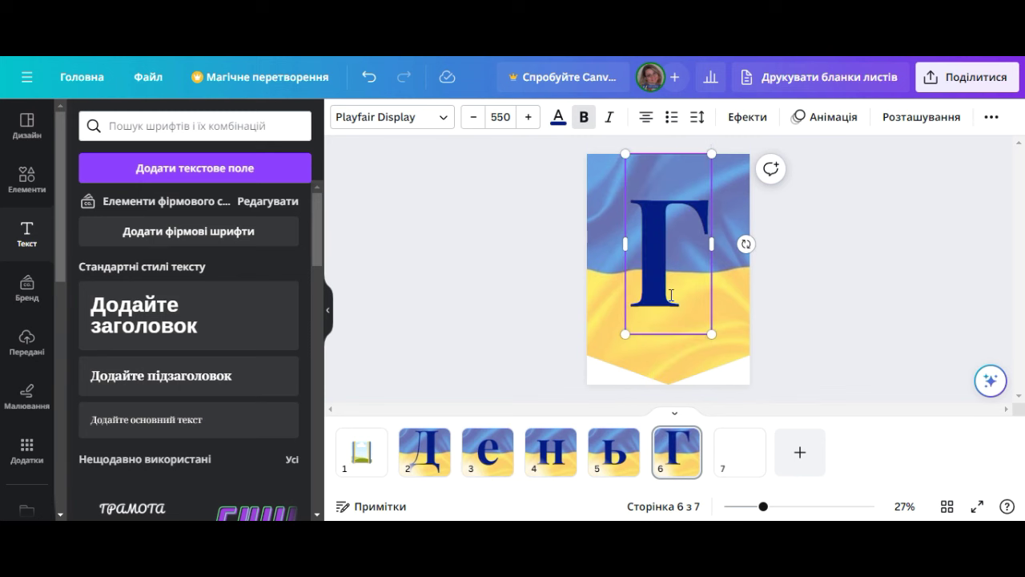
- Duplicate page 6 and replace the letter on the copied pennant with "і"
right_click(698, 457)
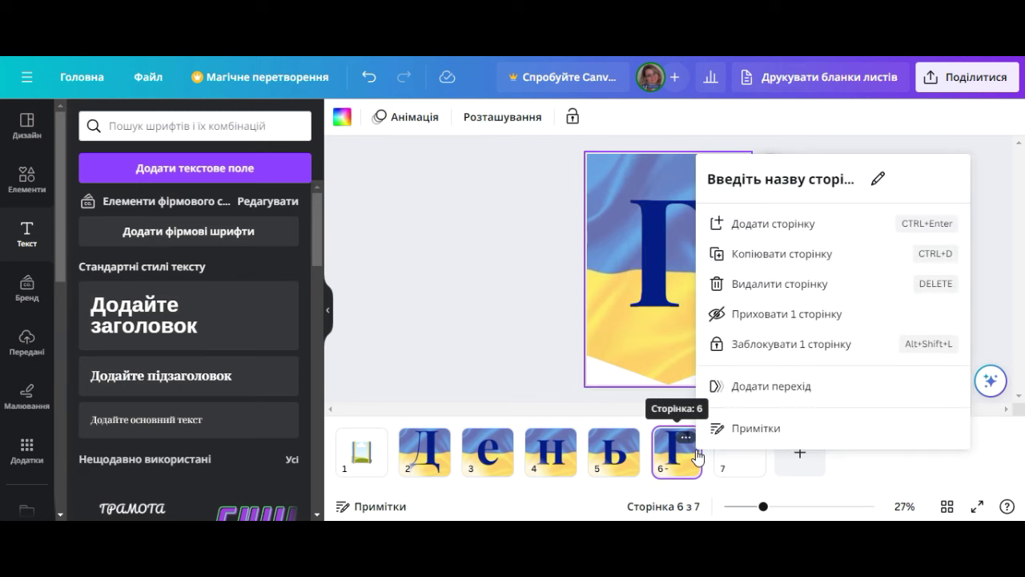
click(797, 255)
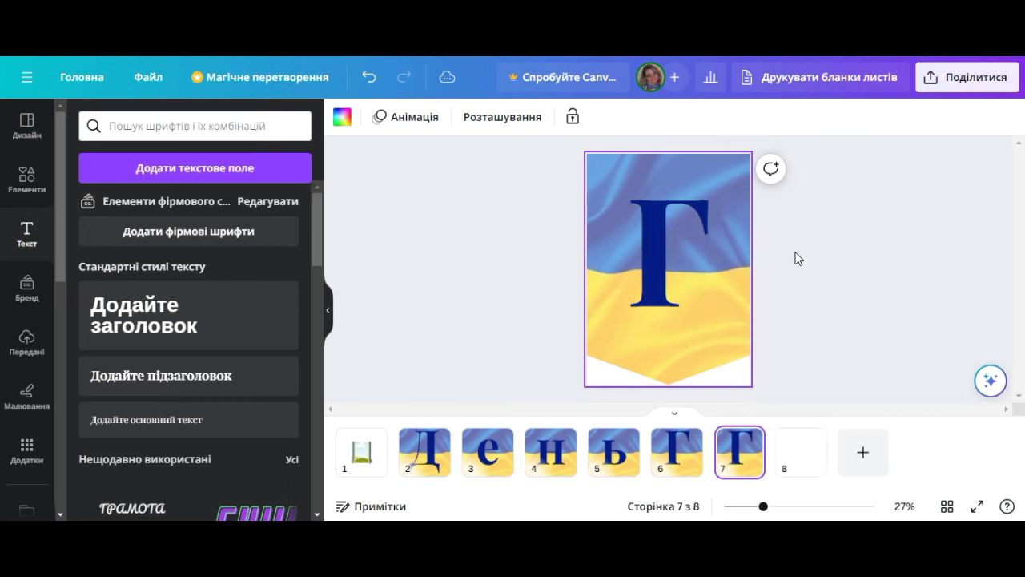
click(657, 281)
double_click(659, 280)
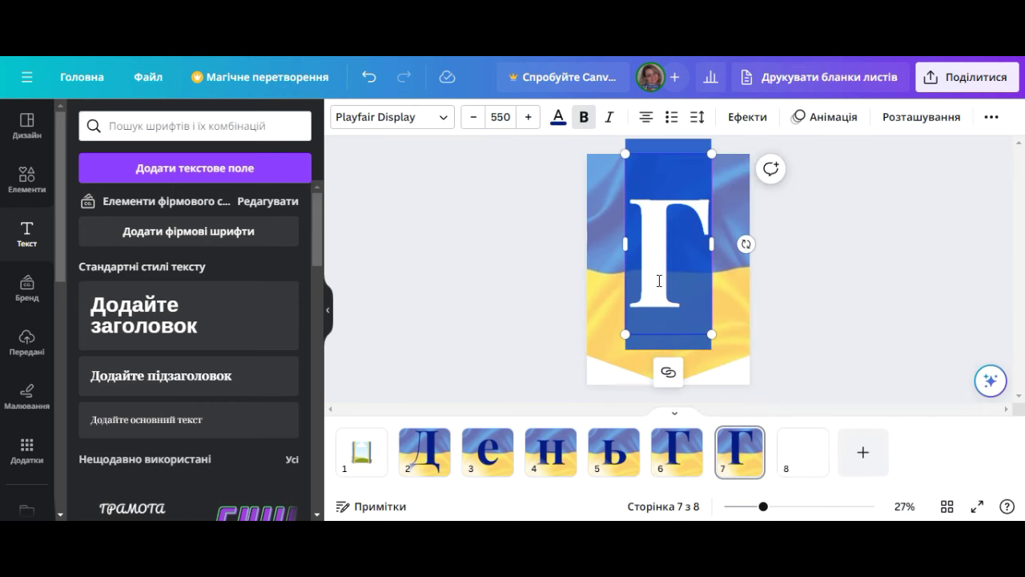
text(ш)
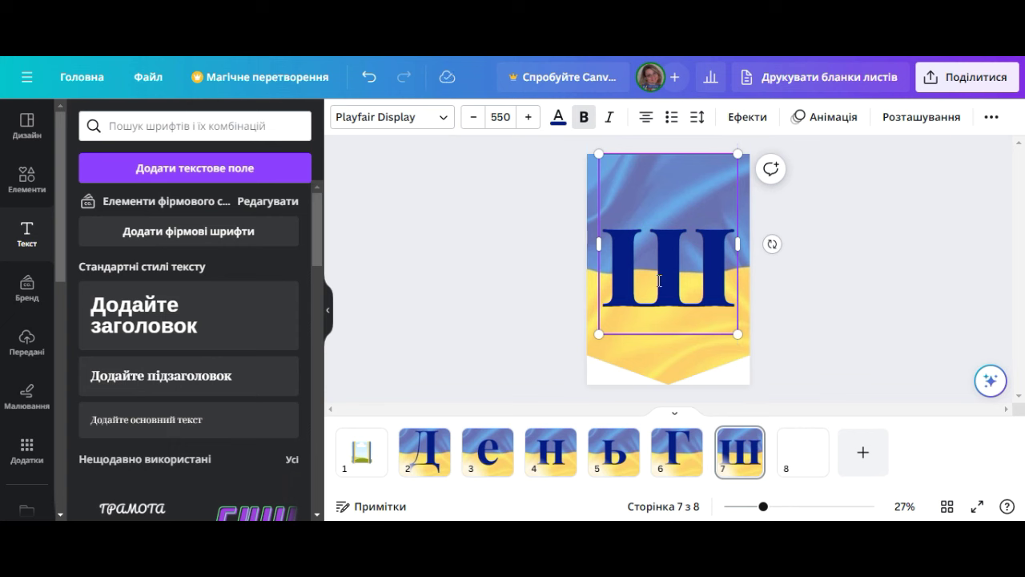
key(BackSpace)
text(і)
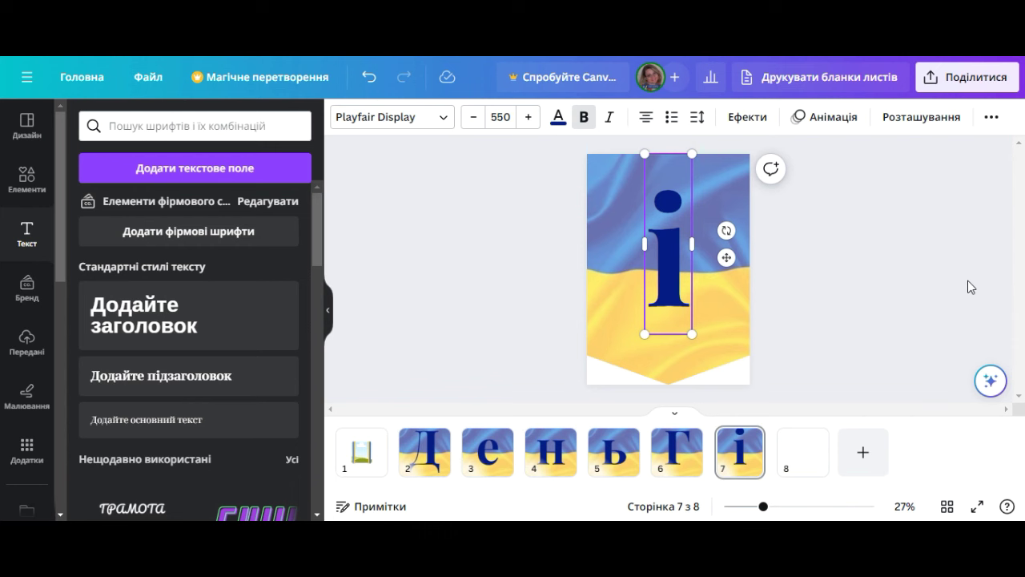
- Add the floral trident graphic from the "Україна" elements to page 2 and shrink it below the letter Д
click(439, 463)
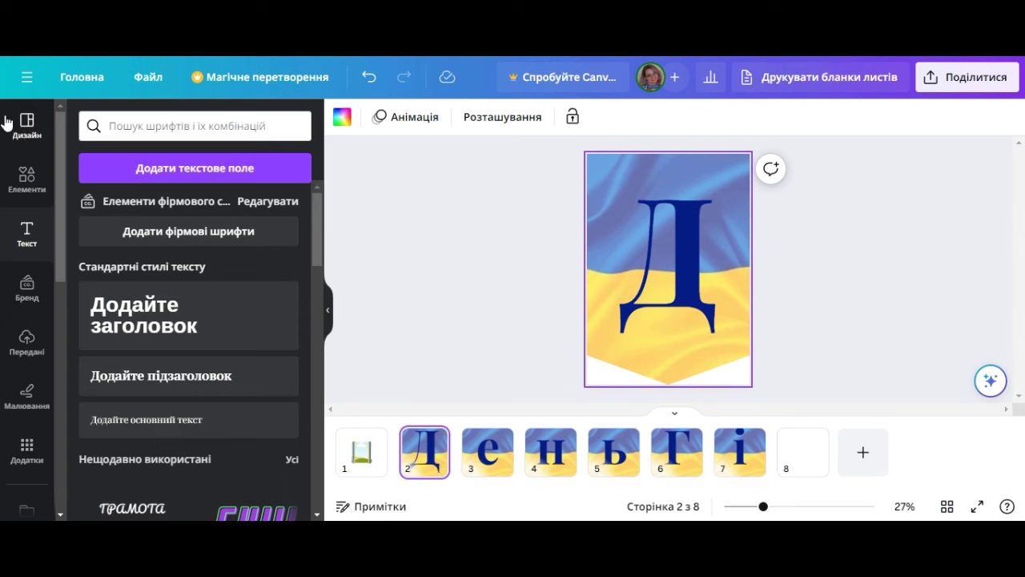
click(28, 177)
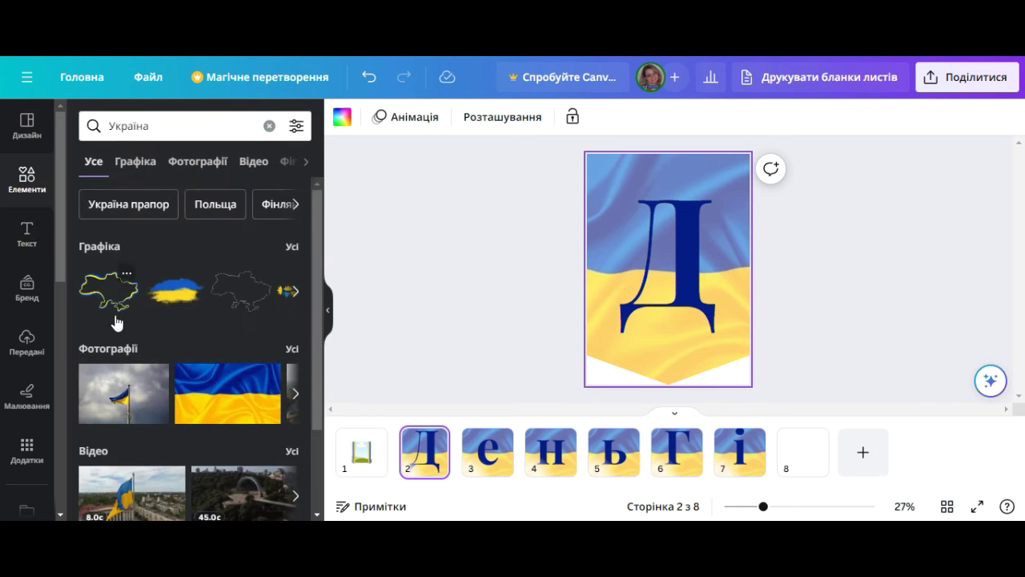
click(296, 298)
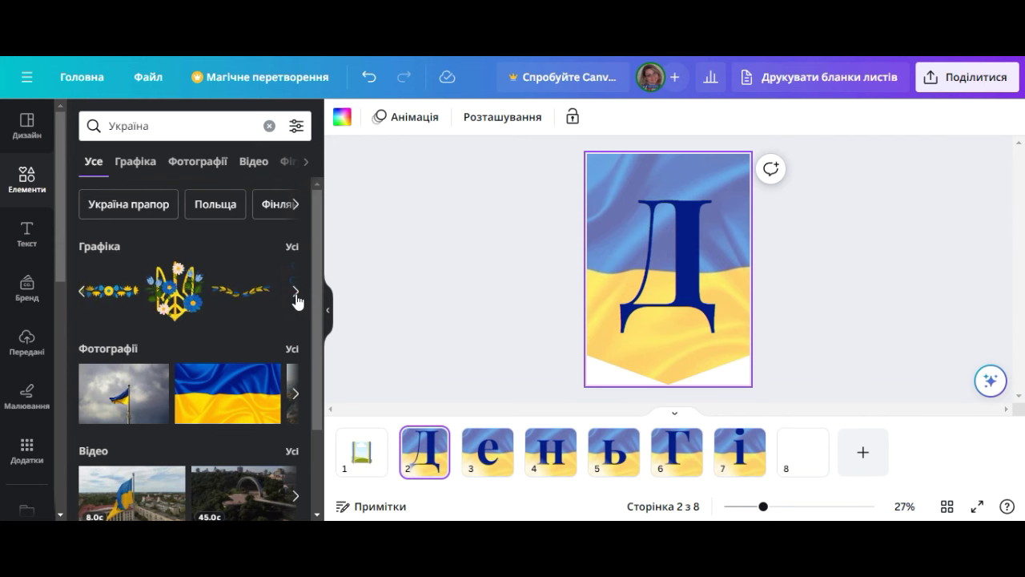
click(186, 301)
drag(647, 298, 669, 342)
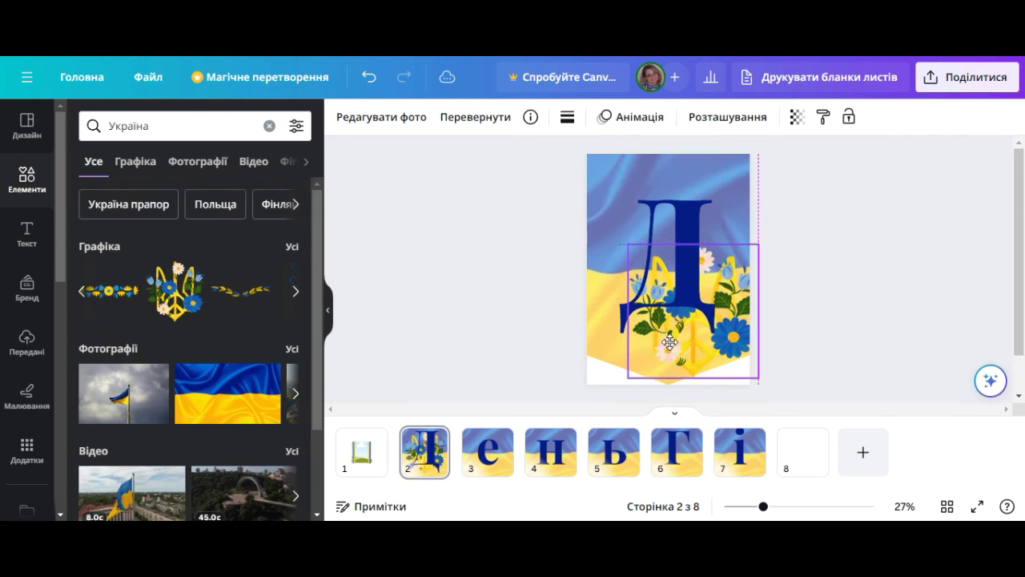
drag(759, 245, 687, 329)
- Try to move the small floral trident lower on the page 2 pennant, undoing each attempt
mouse_move(638, 363)
mouse_down()
mouse_move(660, 358)
mouse_move(638, 371)
mouse_up()
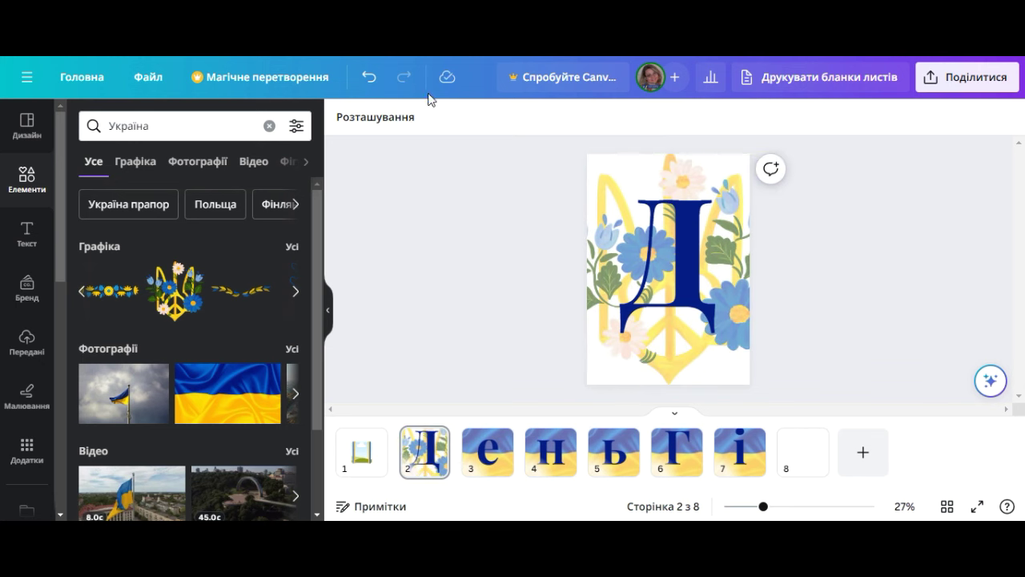
click(368, 77)
drag(645, 361, 646, 364)
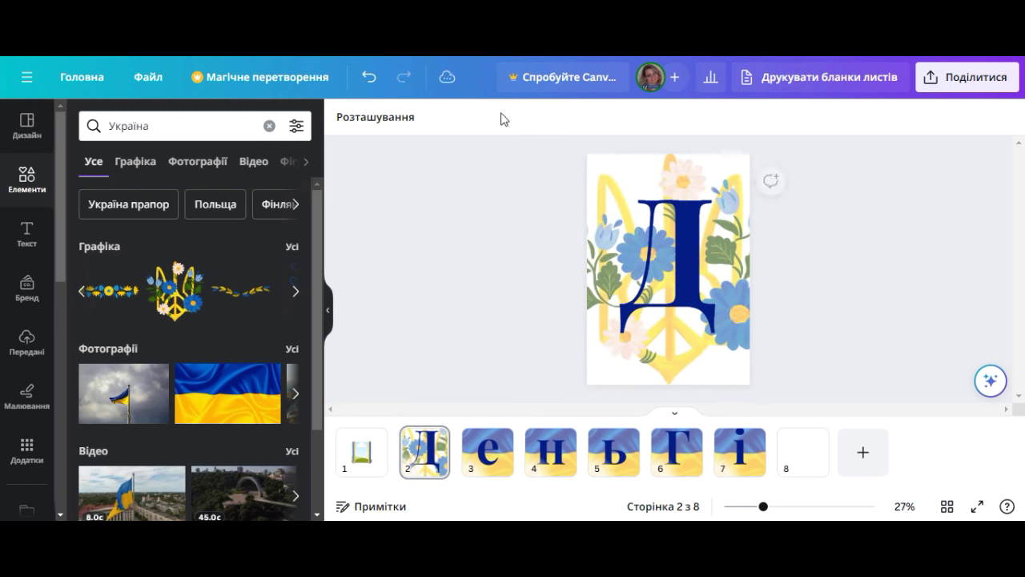
click(368, 77)
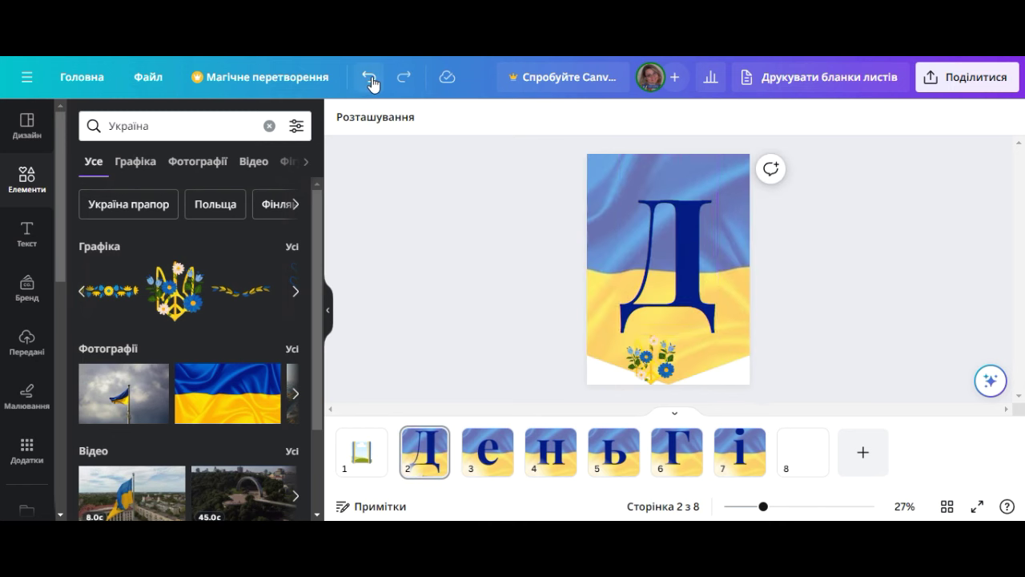
- Move the small floral trident on page 2 to the upper-right corner of the letter Д, undoing the accidental background replacement
right_click(655, 374)
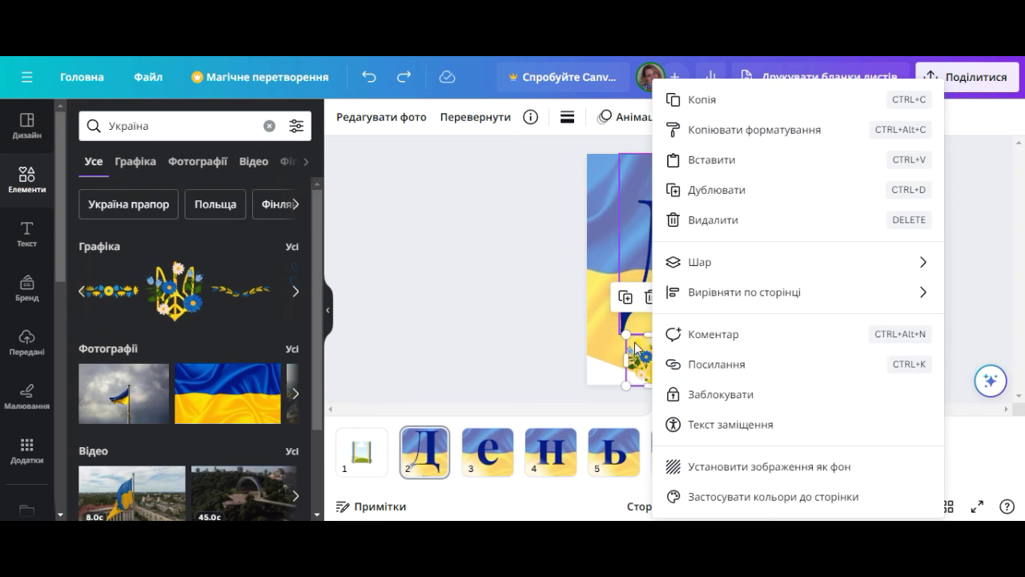
drag(626, 334, 717, 193)
right_click(716, 199)
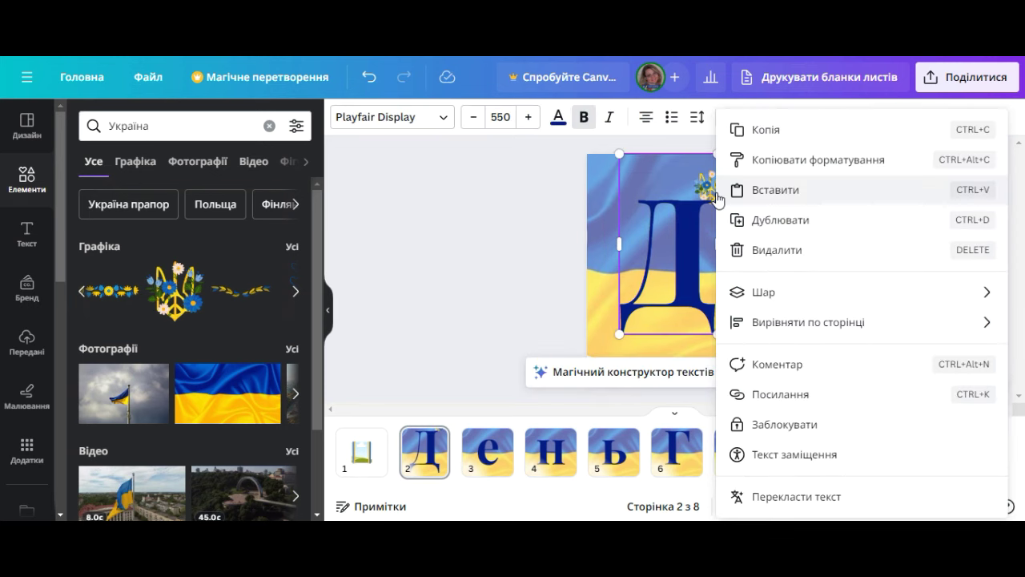
mouse_move(763, 293)
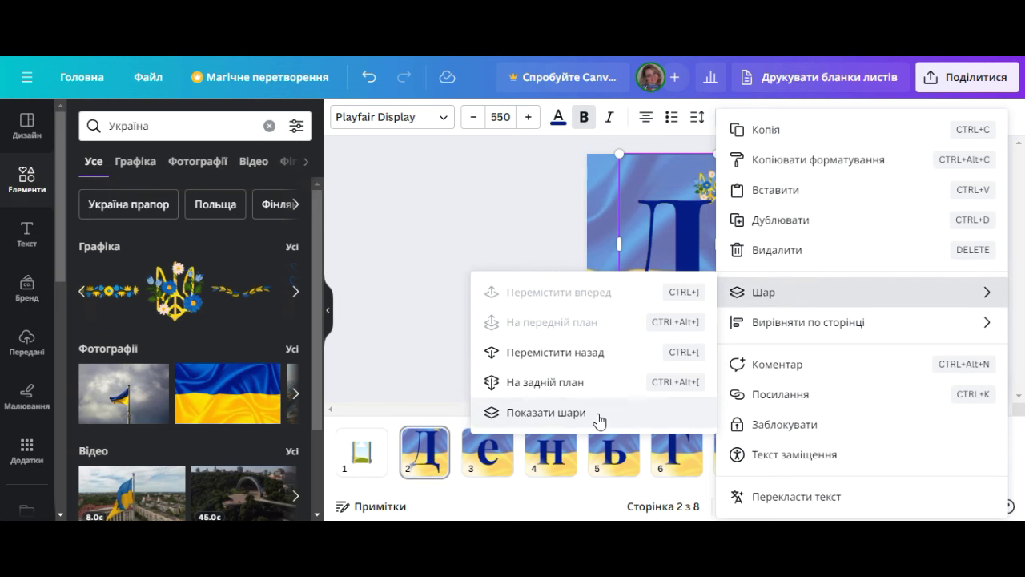
click(688, 181)
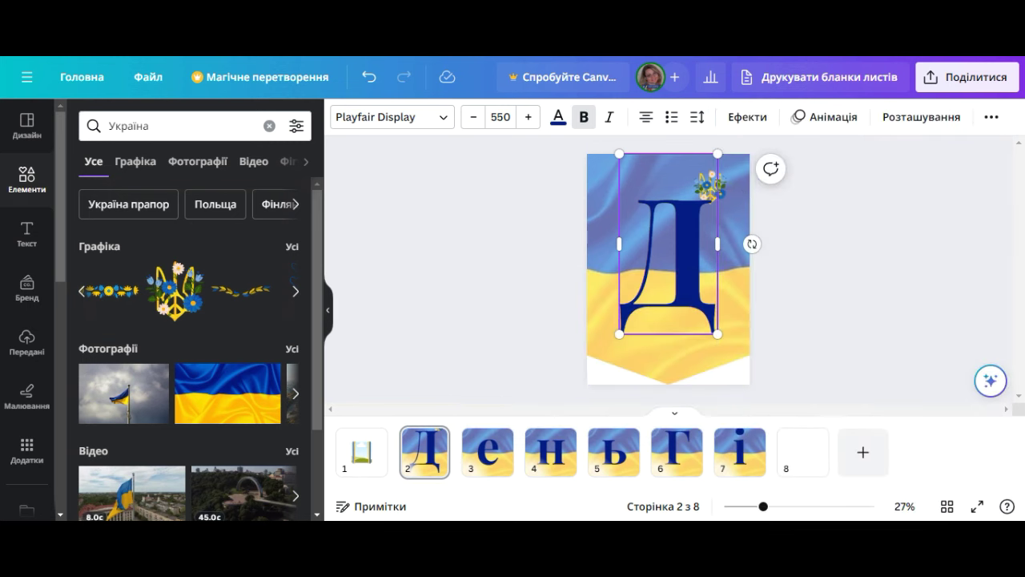
click(812, 218)
drag(721, 190, 727, 190)
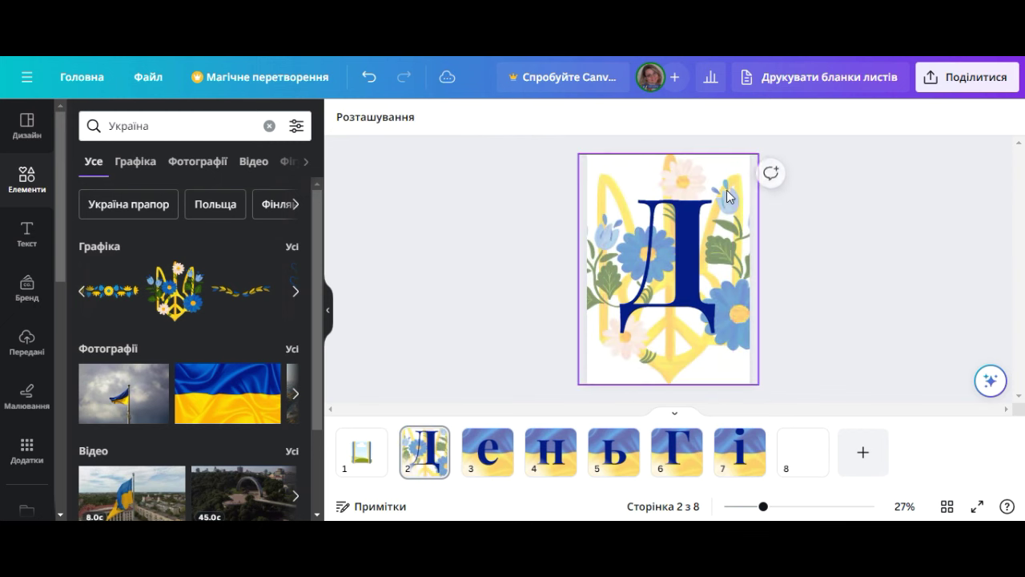
click(369, 77)
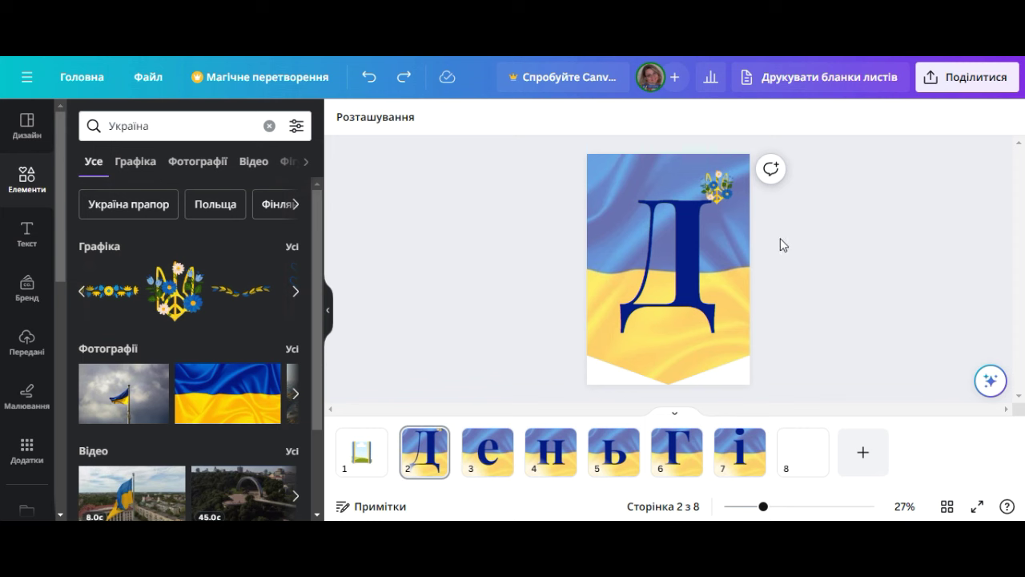
- Add the blue and yellow hearts graphic to page 2, shrink it and place it beside the upper-left part of the letter Д
click(293, 292)
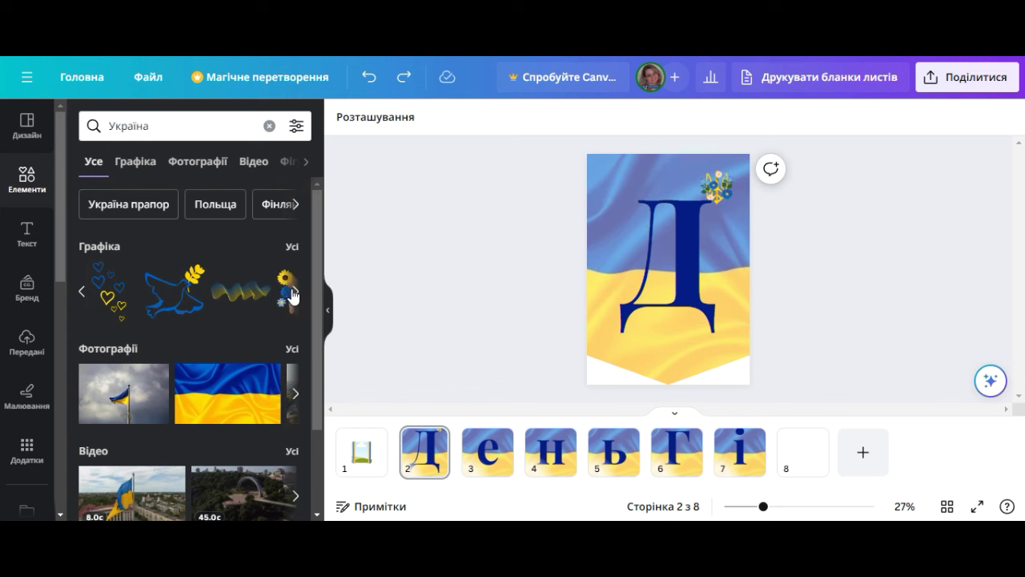
click(118, 308)
drag(685, 291, 618, 223)
drag(646, 171, 630, 198)
drag(619, 239, 629, 238)
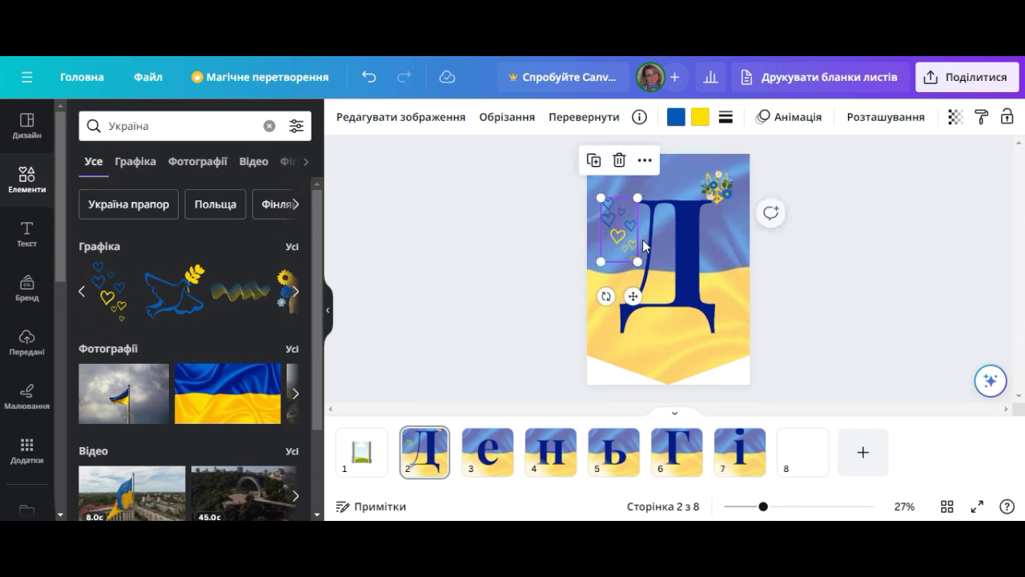
click(783, 247)
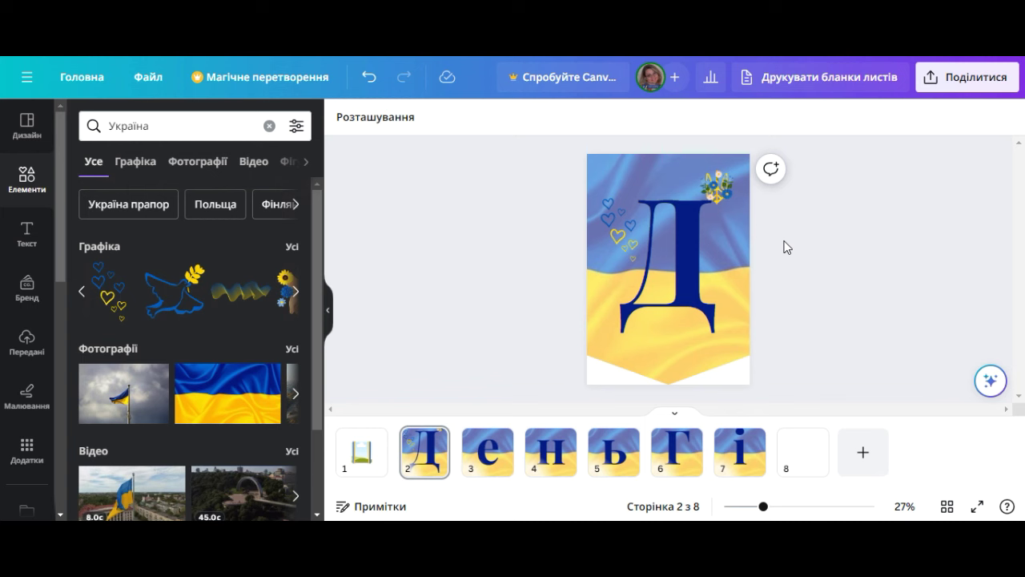
click(295, 291)
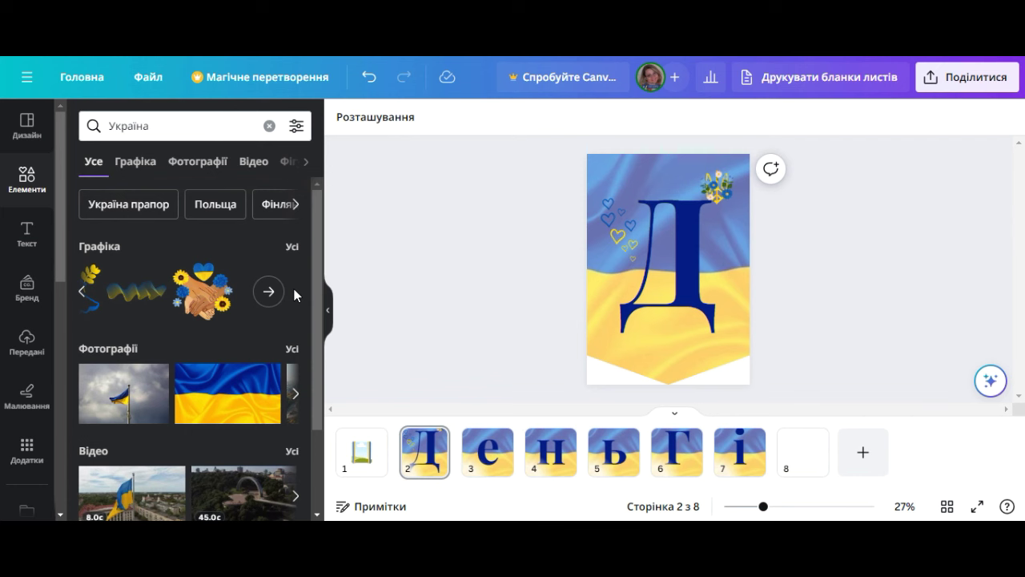
- Delete page 1, which holds the small landscape frame, from the design
click(365, 449)
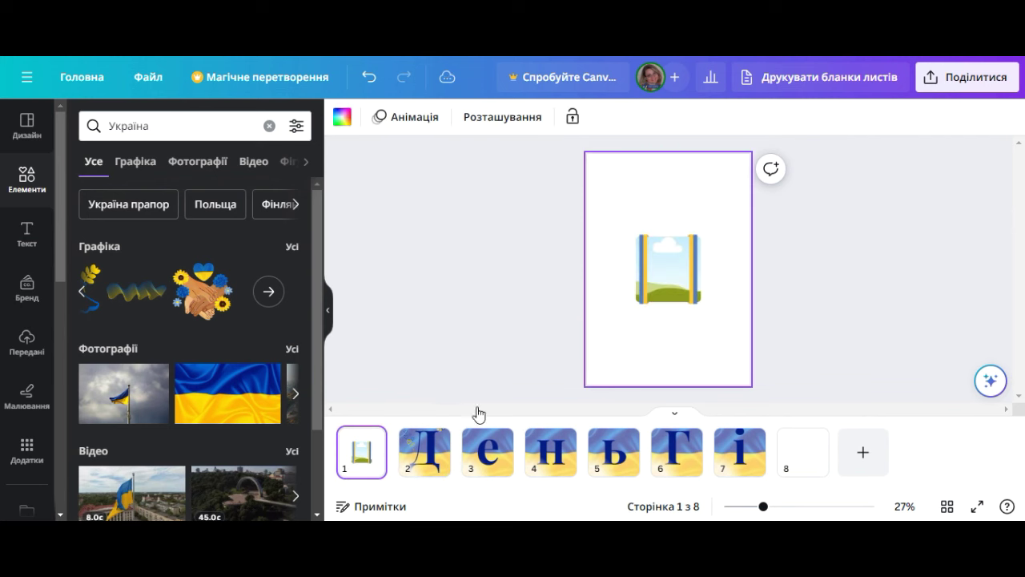
right_click(694, 336)
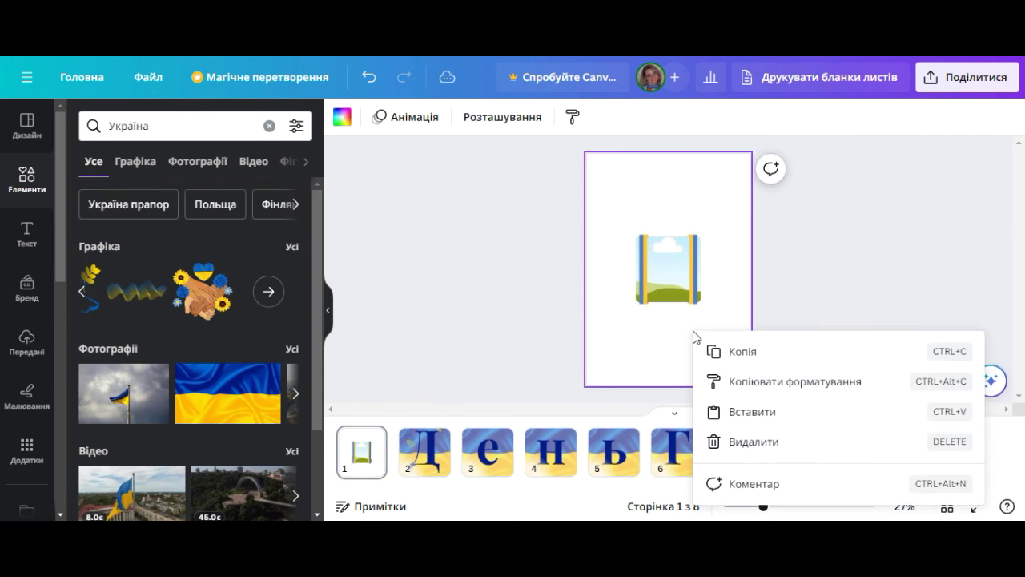
click(743, 448)
right_click(369, 465)
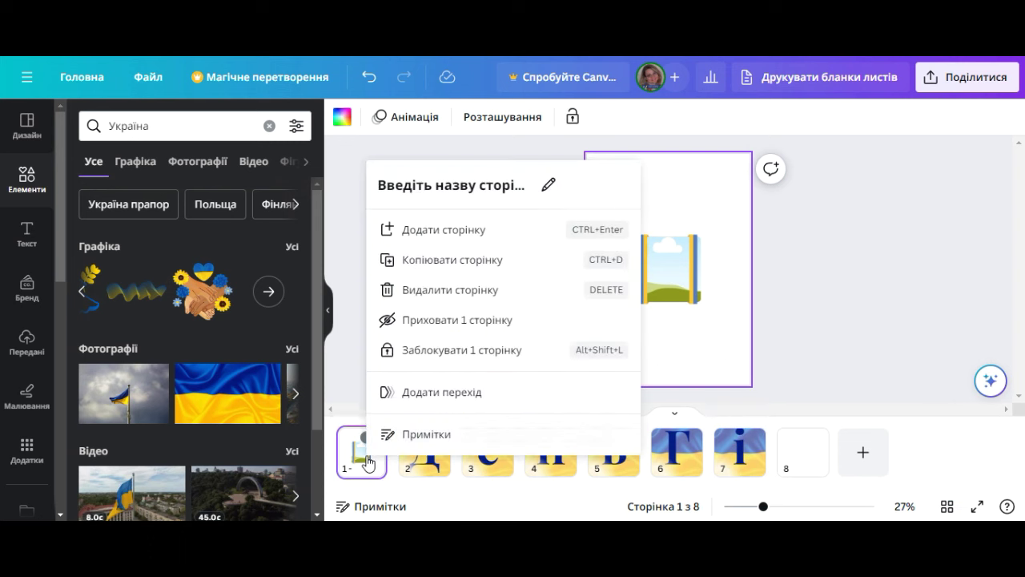
click(473, 289)
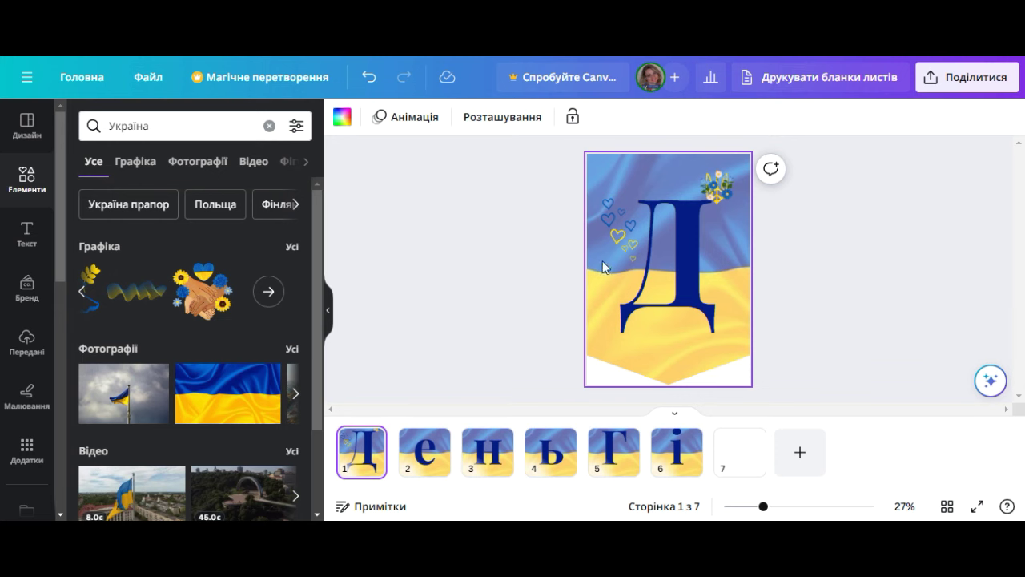
- Download all pages of the design in the "PDF для друку" file type with the RGB colour profile
click(946, 80)
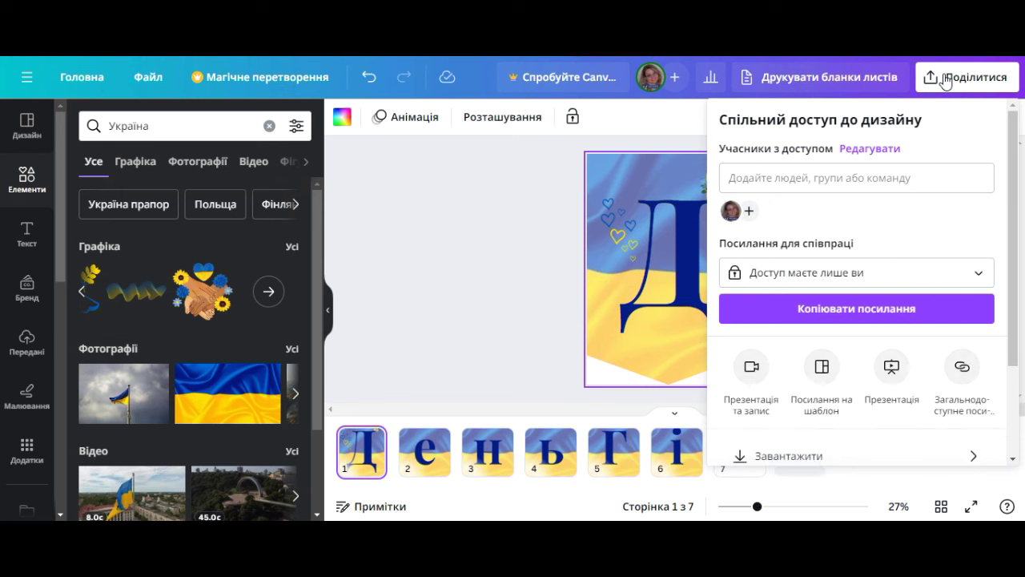
scroll(907, 219, down, 2)
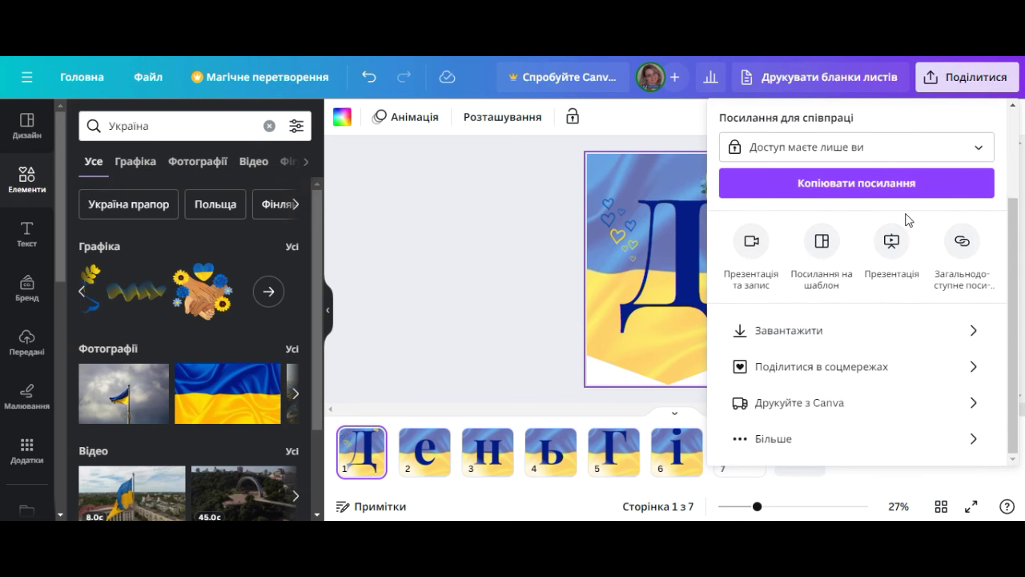
click(801, 329)
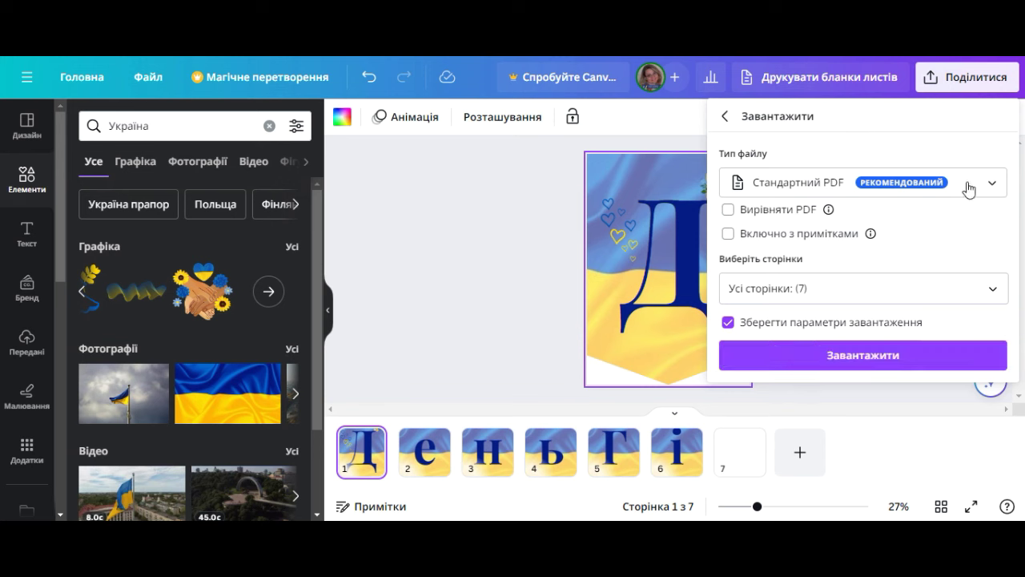
click(997, 186)
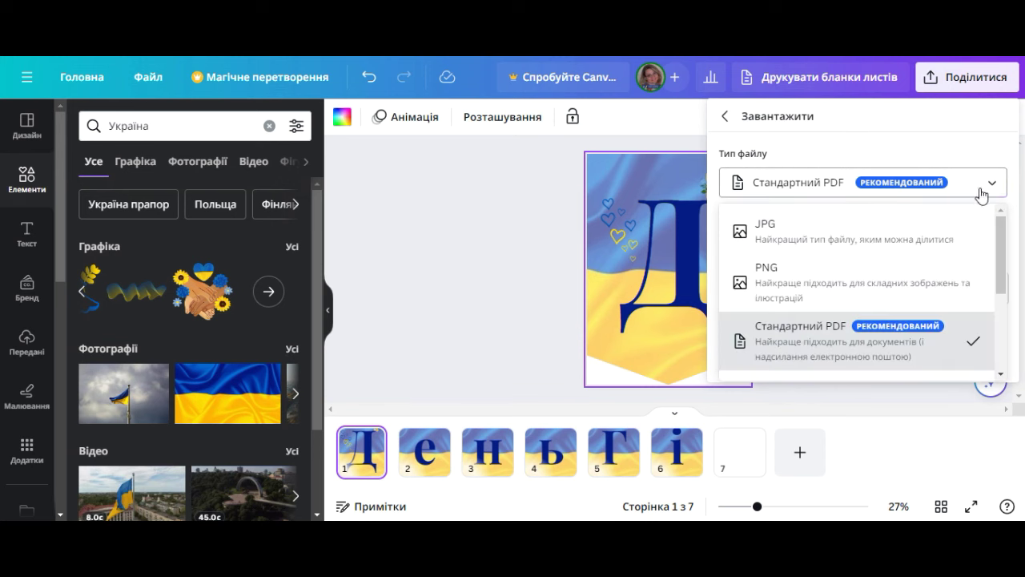
scroll(973, 213, down, 4)
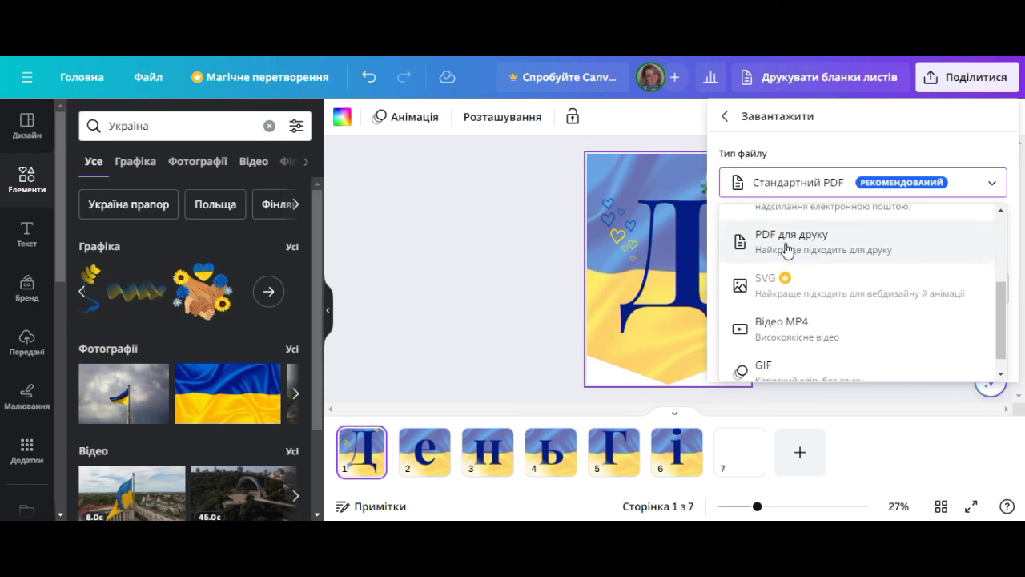
click(776, 240)
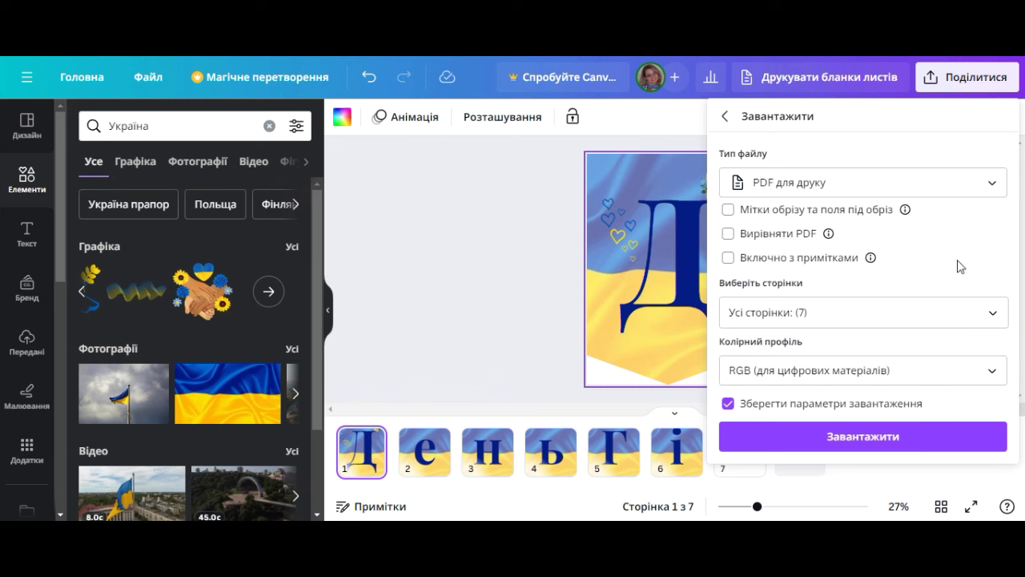
click(863, 450)
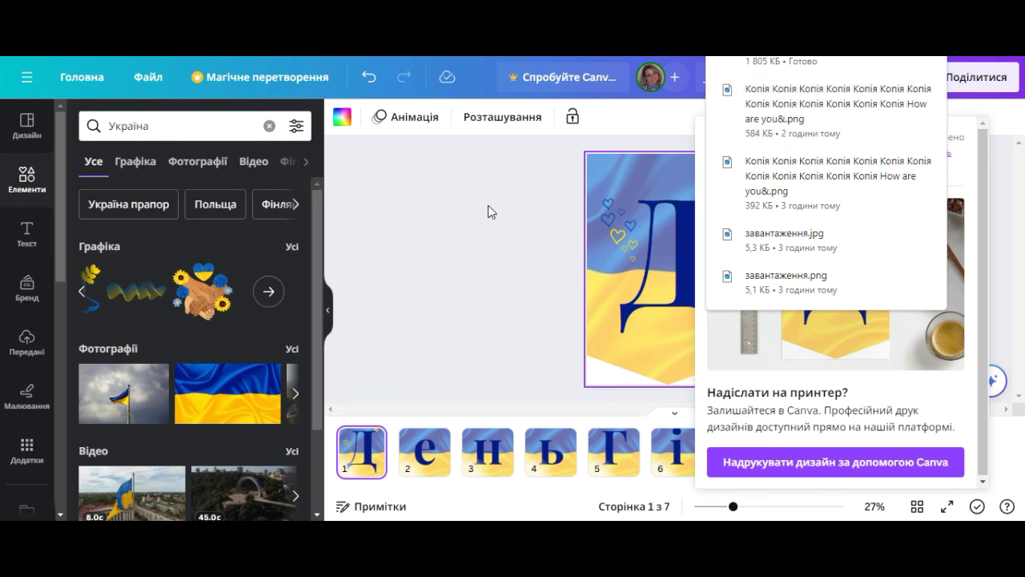
- Dismiss the free trial offer and open the downloaded file Д.pdf
click(613, 80)
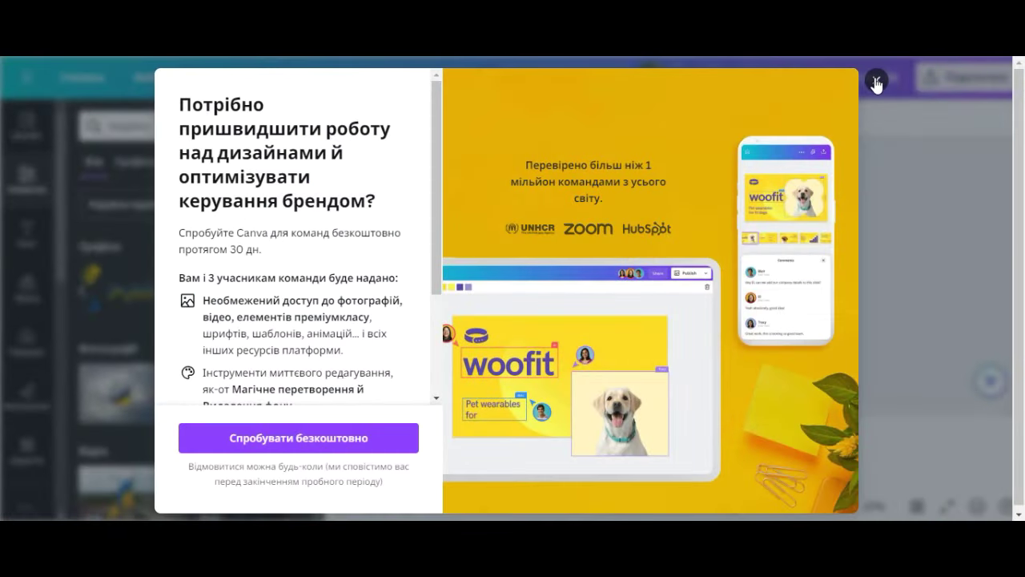
click(876, 81)
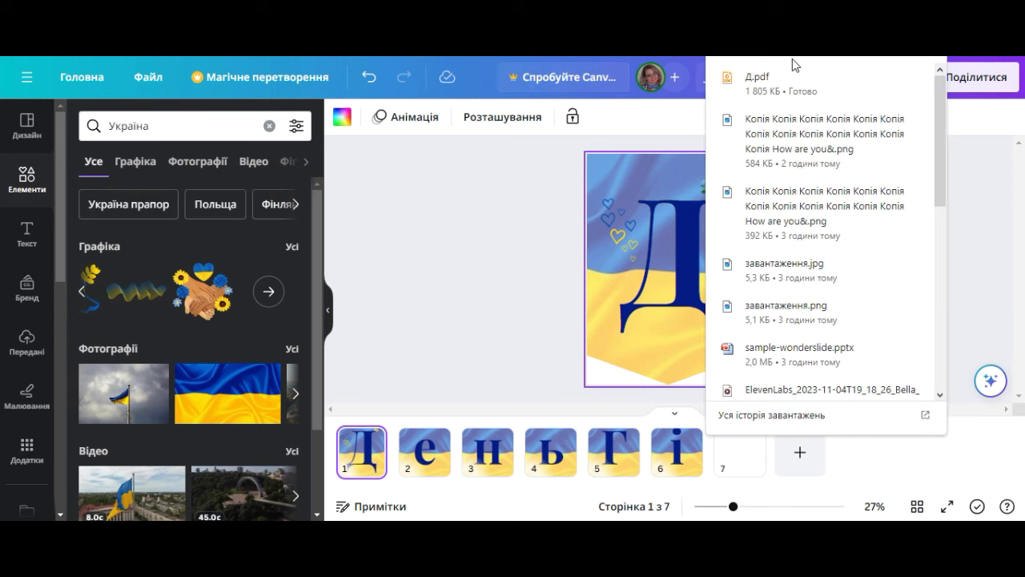
click(758, 81)
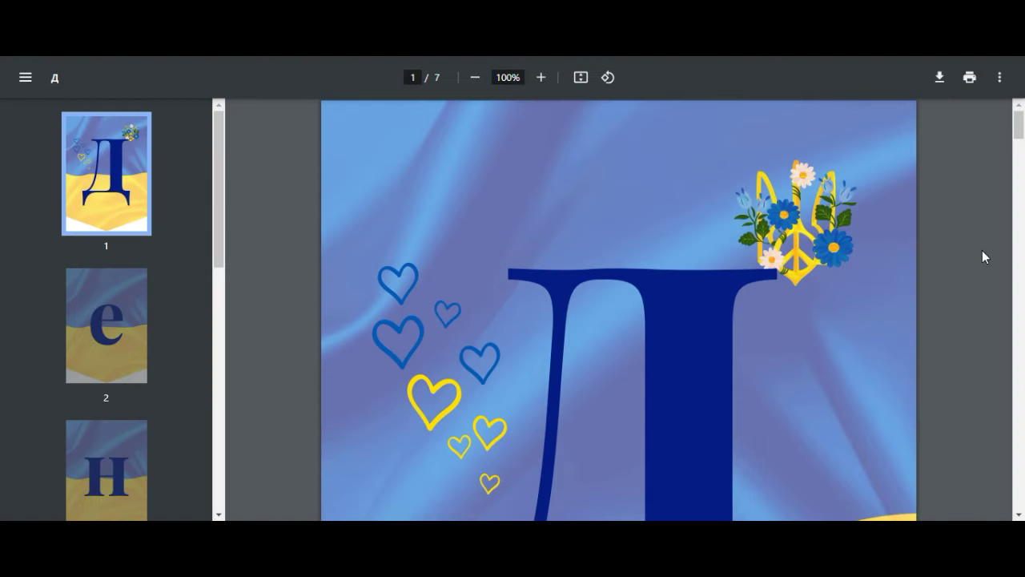
- Review the pennant pages in the PDF from page 1 to page 4 and back, reducing the zoom to 50%
scroll(845, 279, down, 7)
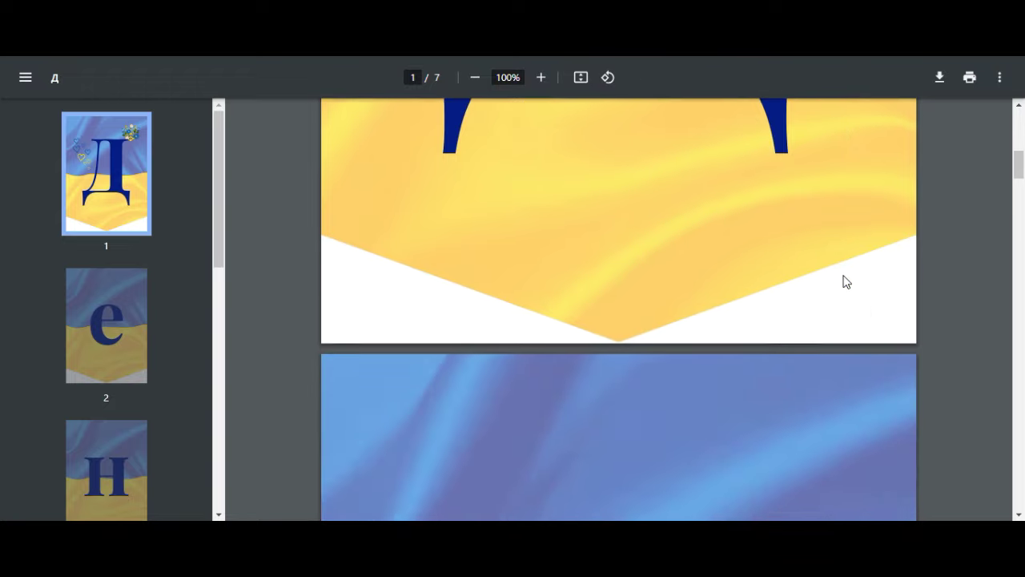
scroll(845, 278, down, 10)
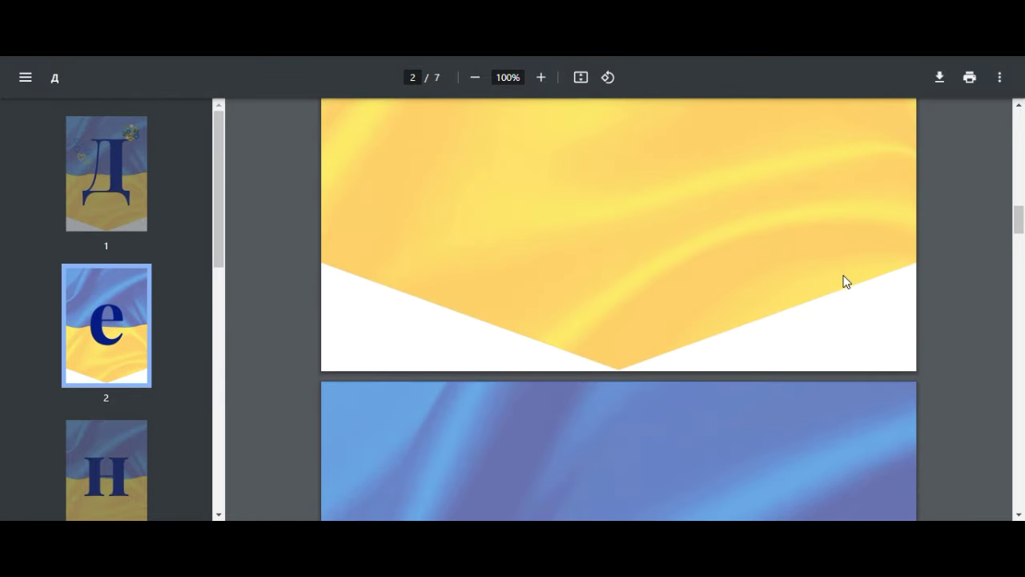
scroll(845, 279, down, 8)
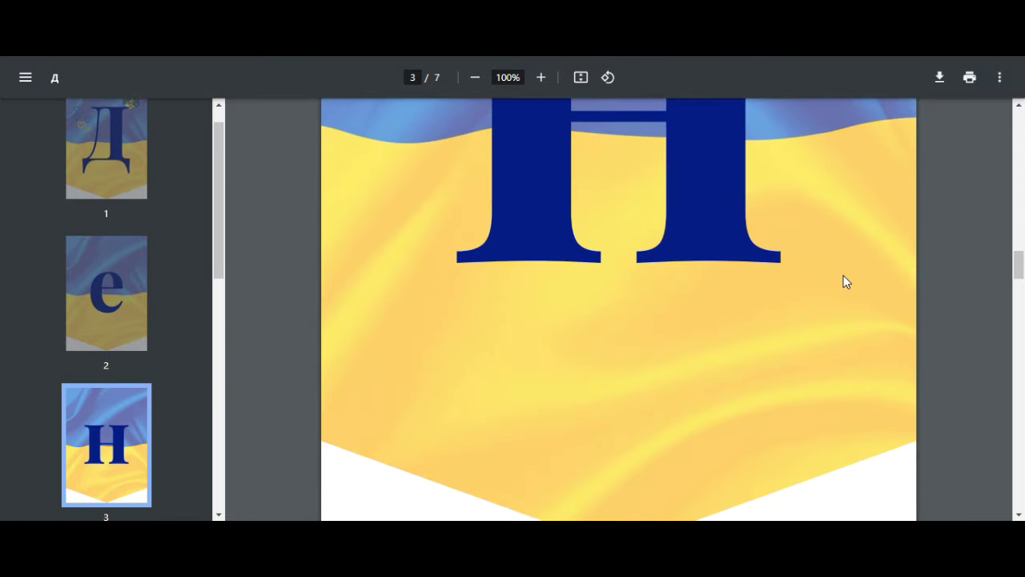
scroll(845, 280, down, 8)
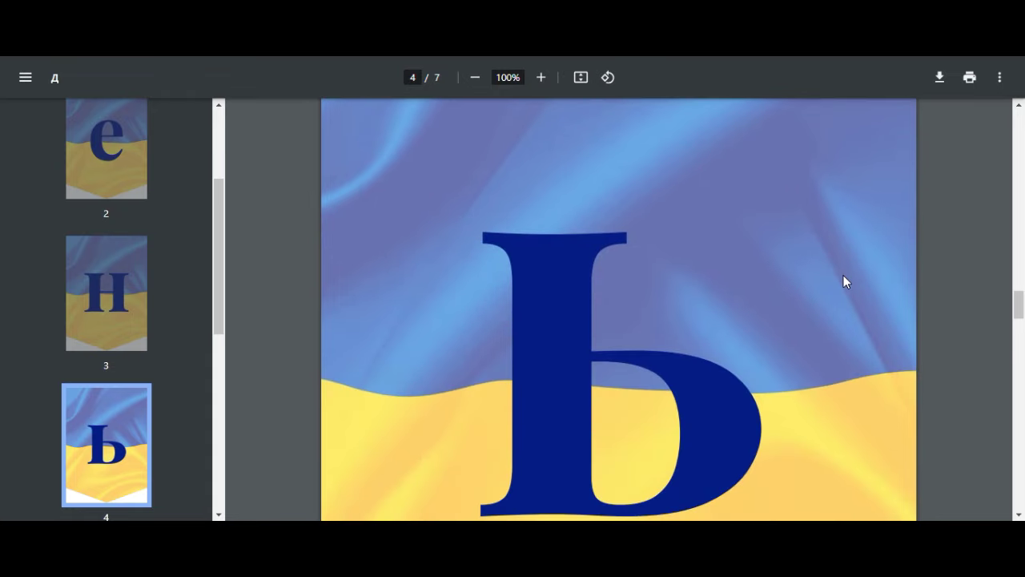
scroll(845, 280, down, 2)
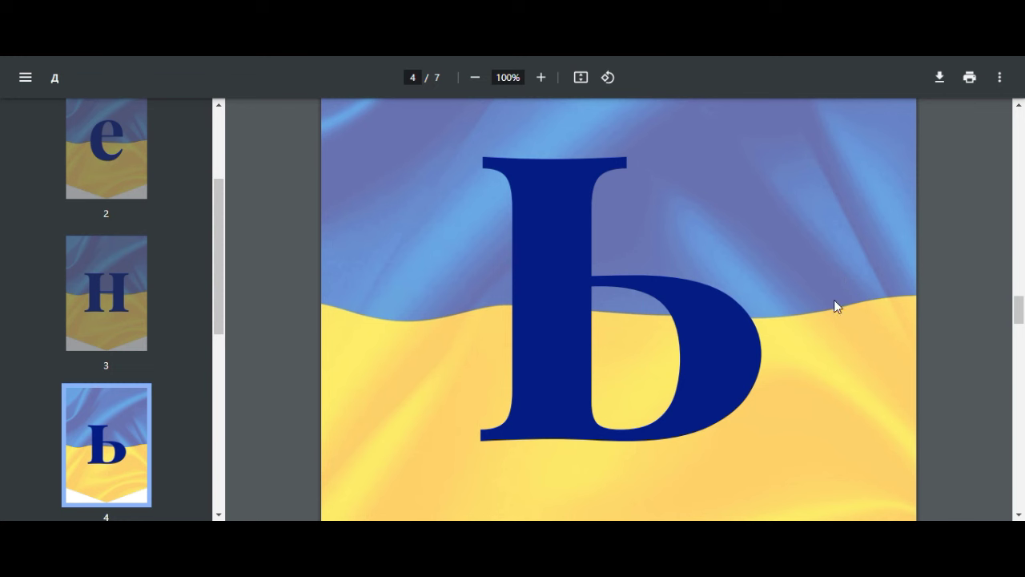
click(475, 77)
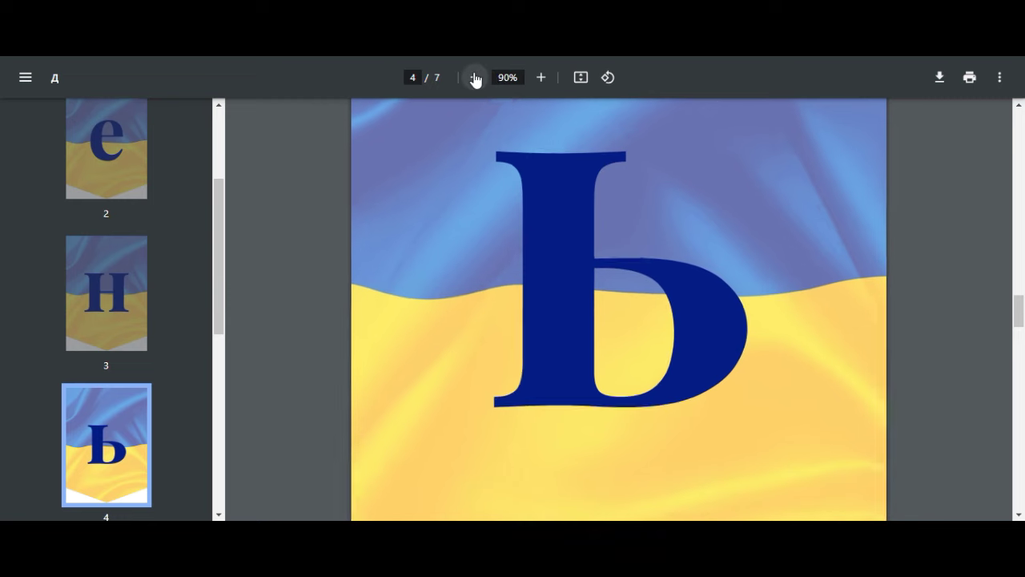
click(474, 77)
click(475, 77)
click(474, 77)
click(475, 77)
scroll(693, 281, up, 6)
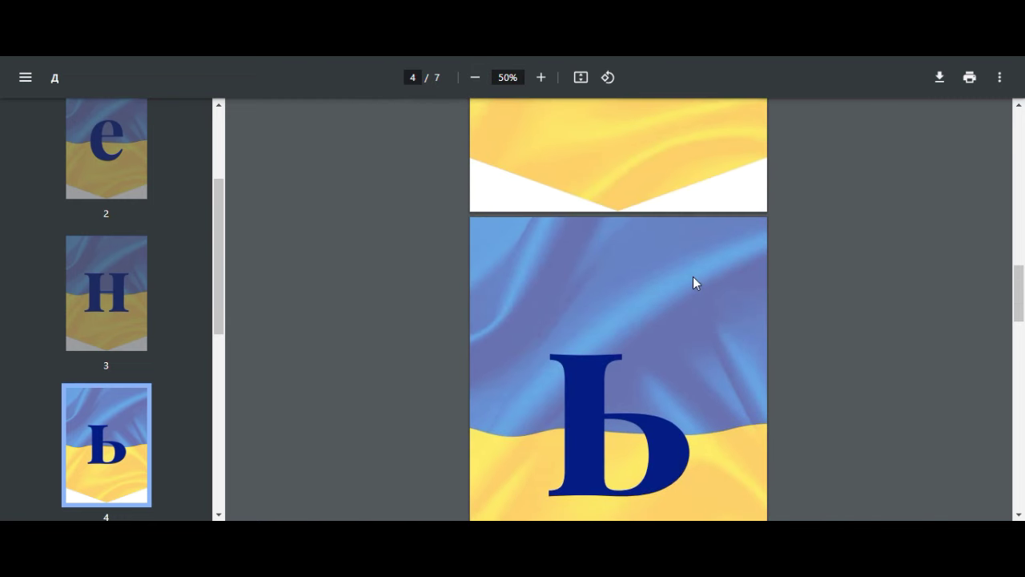
scroll(693, 278, up, 8)
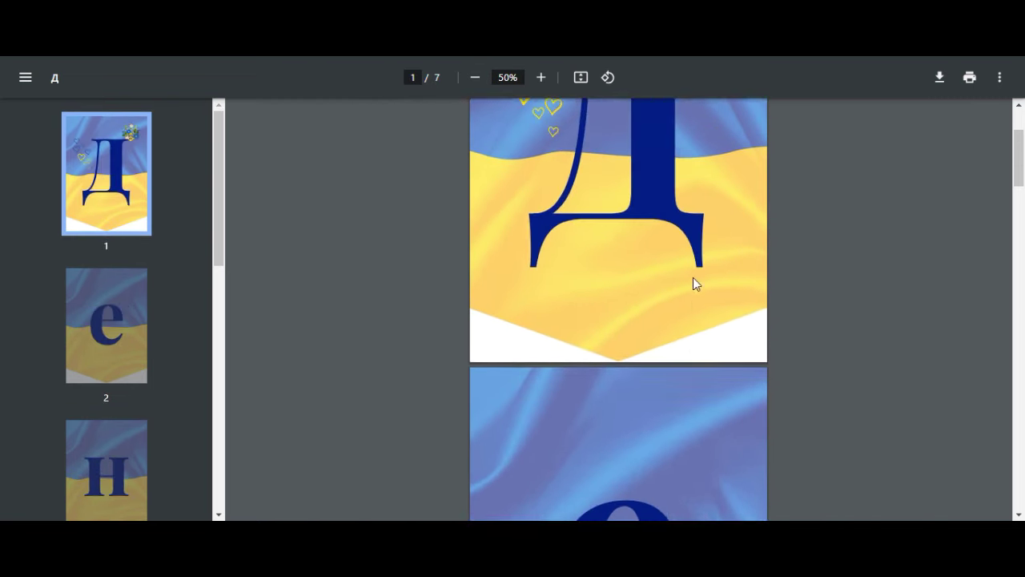